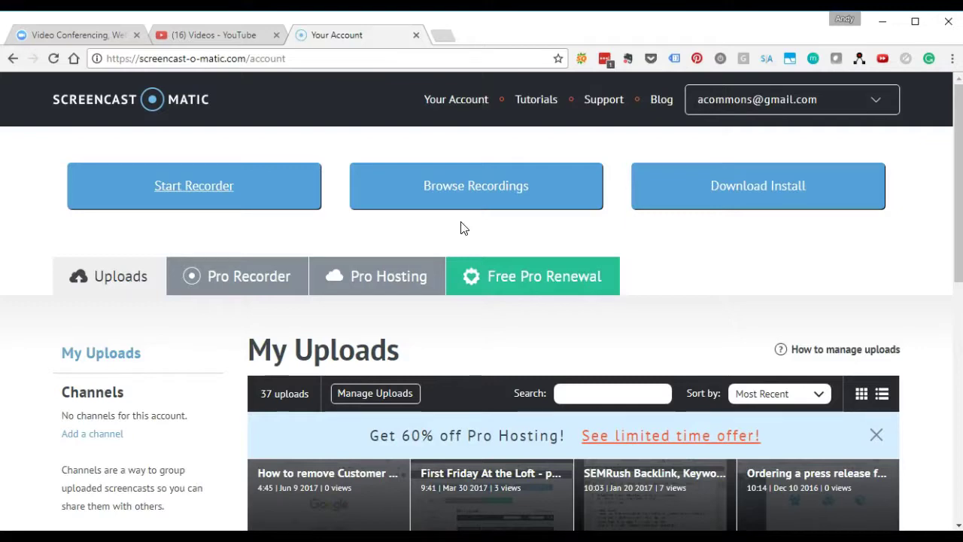
Bring up the Zoom desktop client, start a meeting with video, and dismiss the audio conference options
{"action": "left_click", "coordinate": [83, 35]}
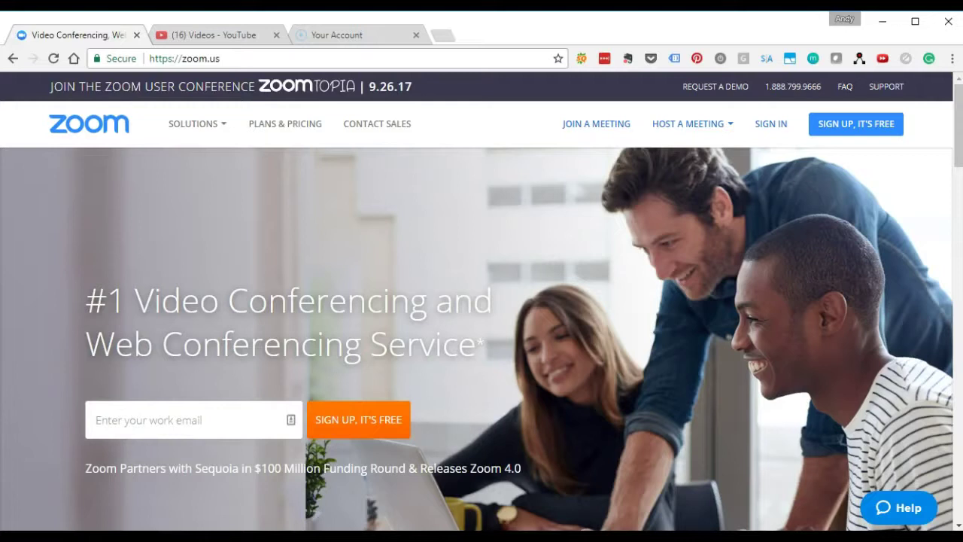
{"action": "left_click", "coordinate": [767, 538]}
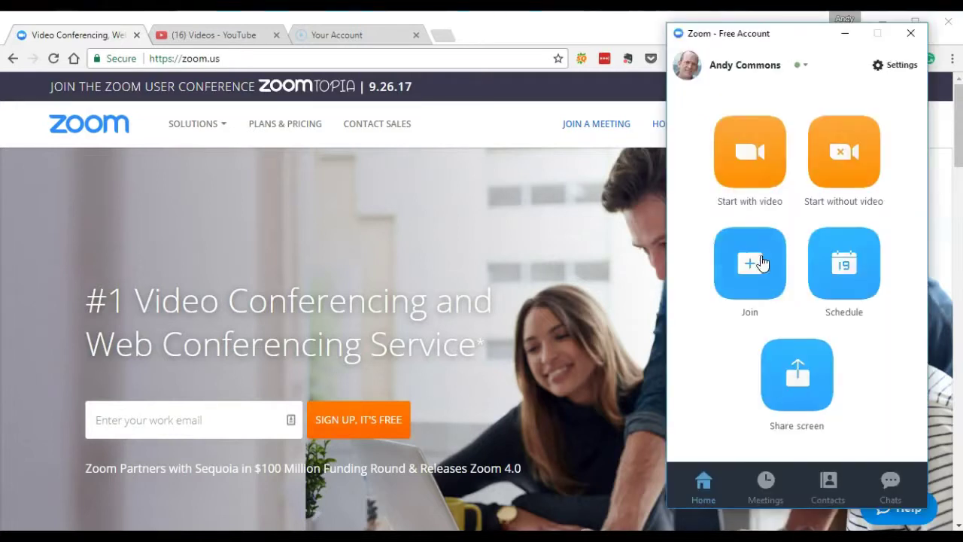
{"action": "left_click", "coordinate": [751, 167]}
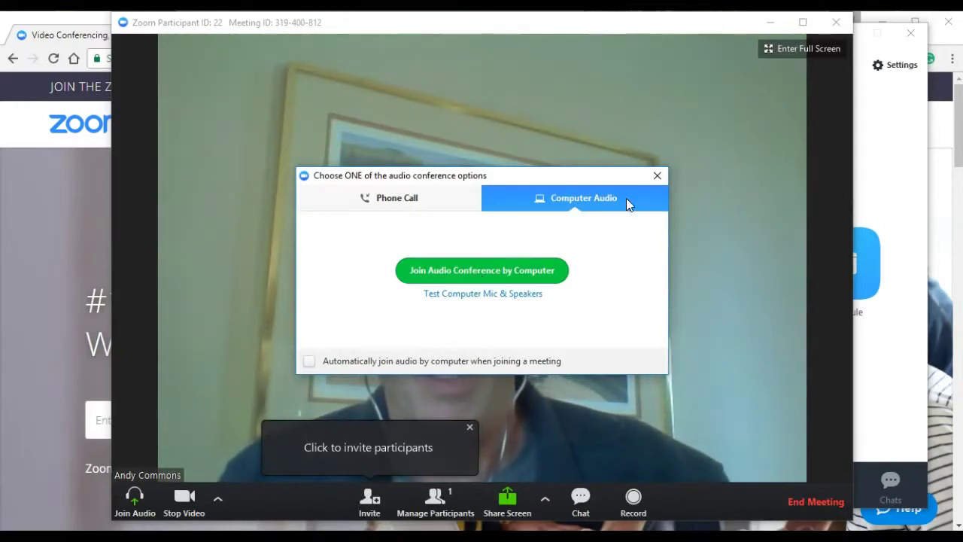
{"action": "left_click", "coordinate": [657, 175]}
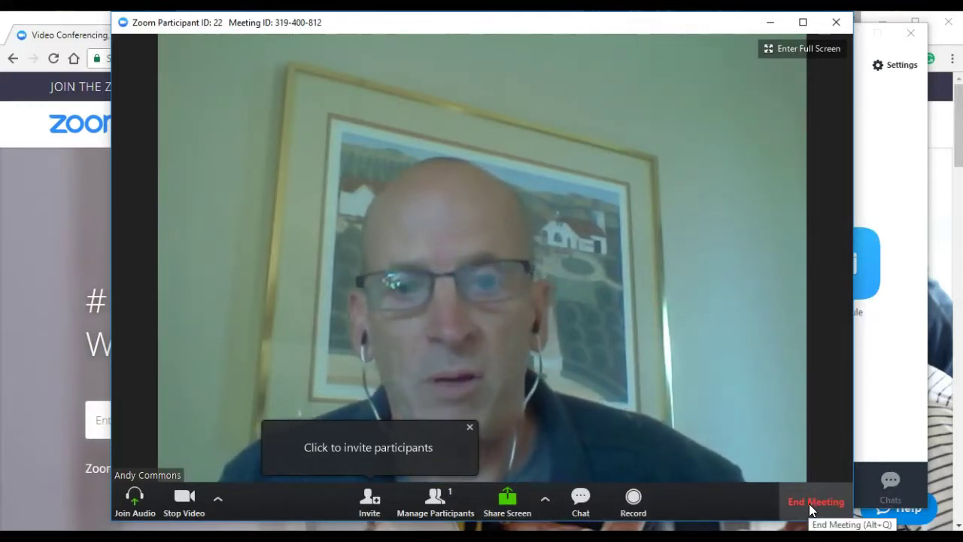
Leave the Zoom meeting and close the Zoom client
{"action": "left_click", "coordinate": [837, 24]}
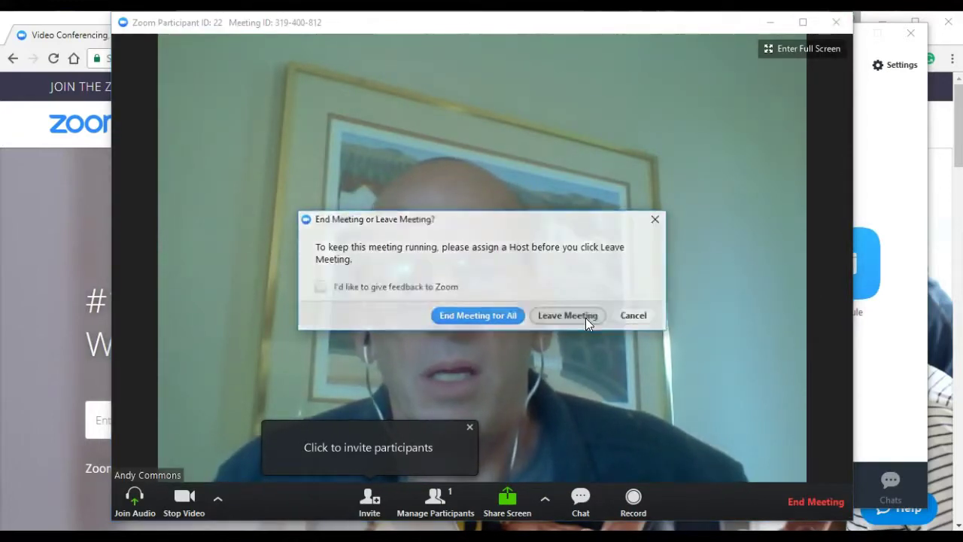
{"action": "left_click", "coordinate": [585, 318]}
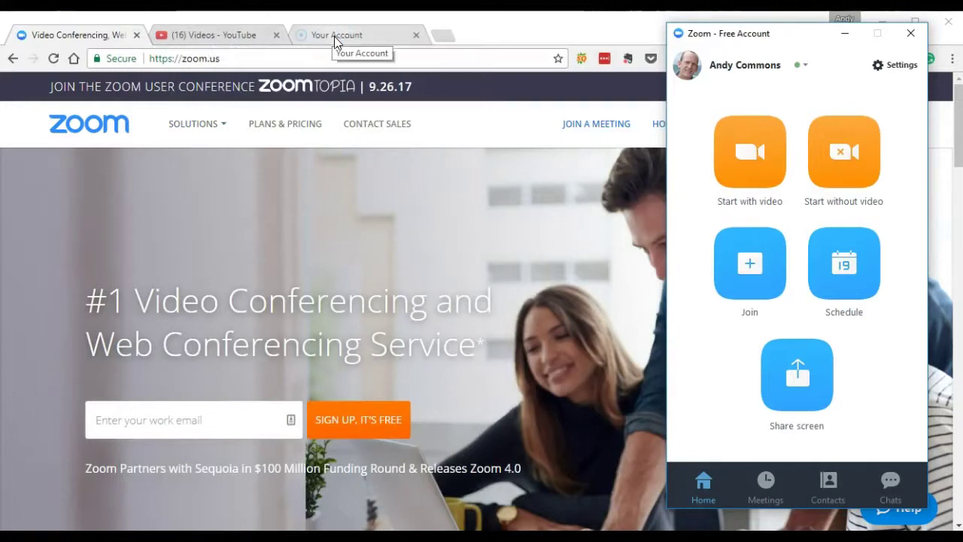
{"action": "left_click", "coordinate": [913, 34]}
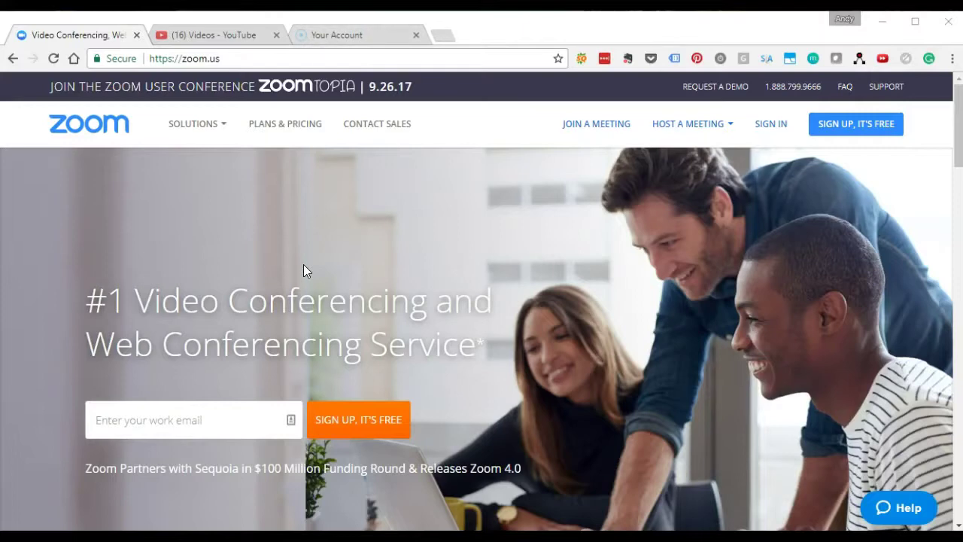
Switch to YouTube, open the video upload page, and bring up the Amazing Videos folder with Amazing Video 1
{"action": "left_click", "coordinate": [224, 38]}
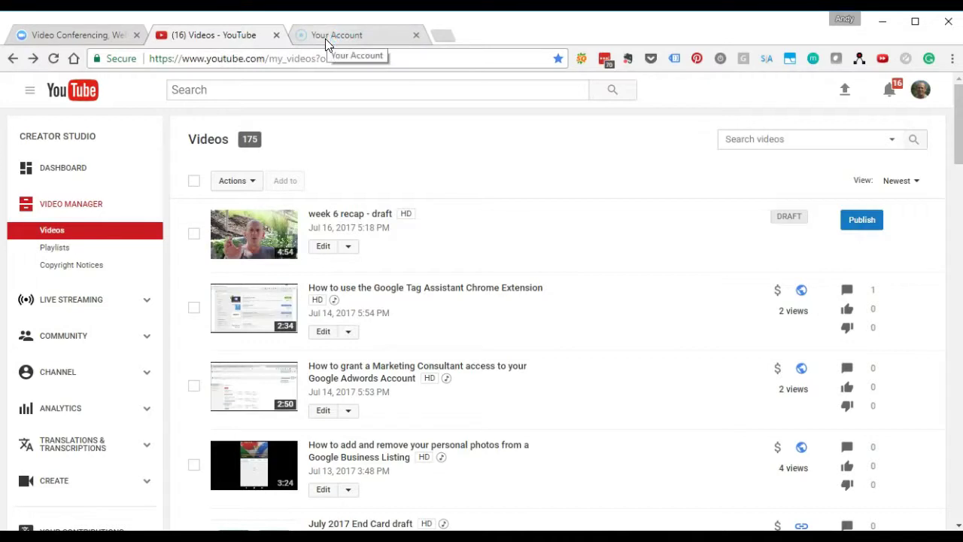
{"action": "left_click", "coordinate": [846, 94]}
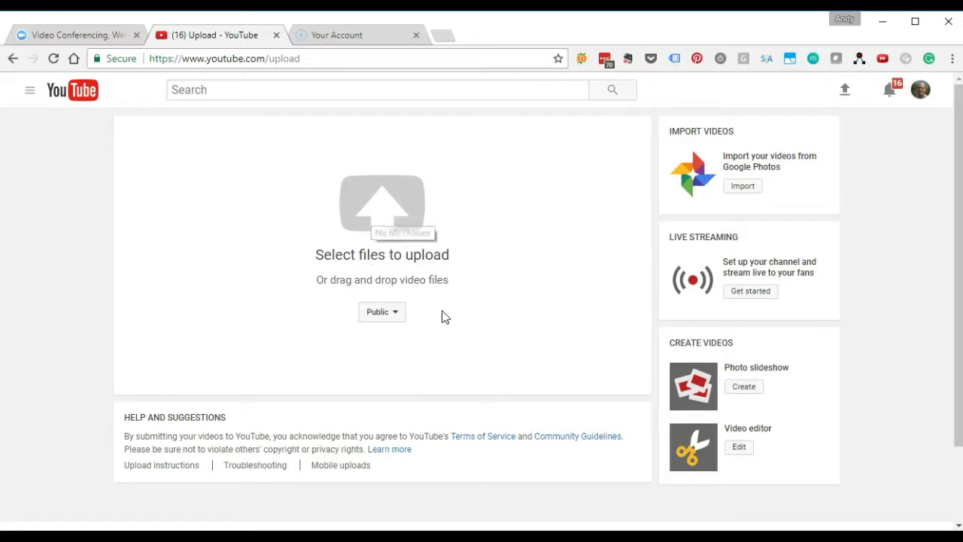
{"action": "key", "text": "alt+Tab"}
{"action": "key", "text": "alt+Tab"}
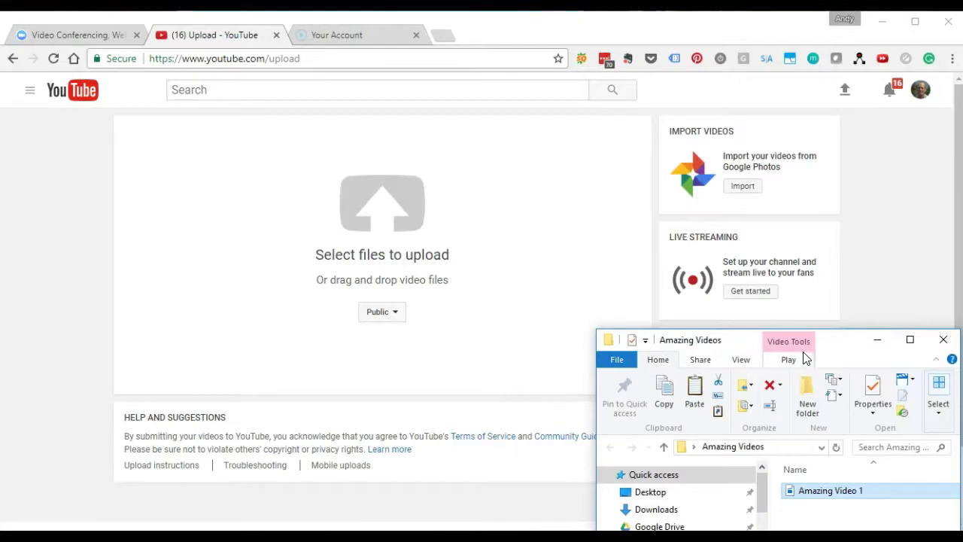
{"action": "left_click_drag", "start_coordinate": [794, 496], "coordinate": [826, 499]}
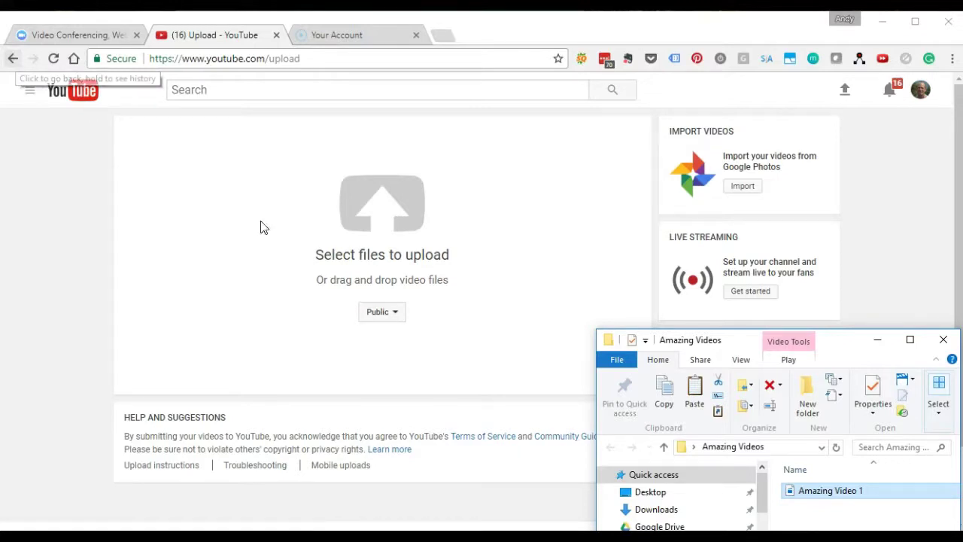
Set the privacy for the video upload to Unlisted
{"action": "left_click", "coordinate": [382, 312]}
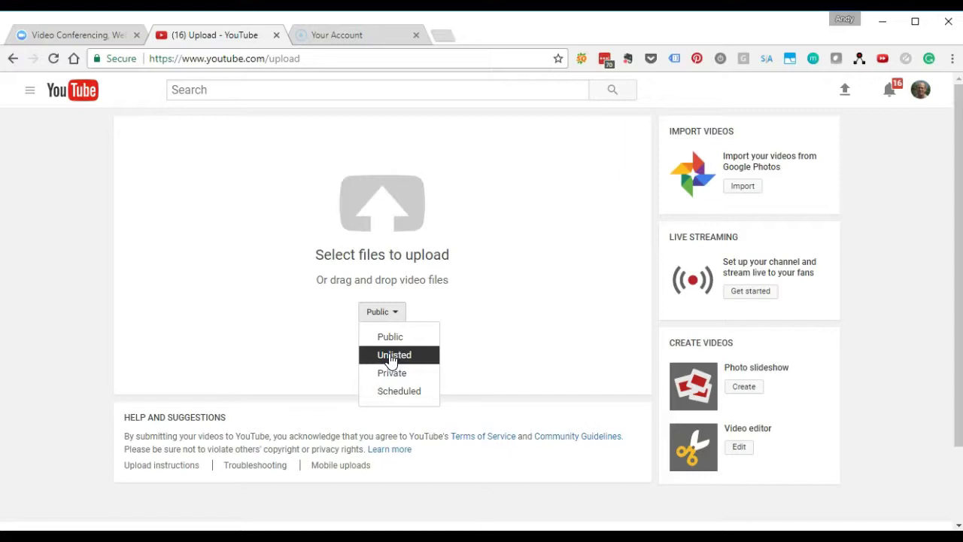
{"action": "left_click", "coordinate": [392, 359]}
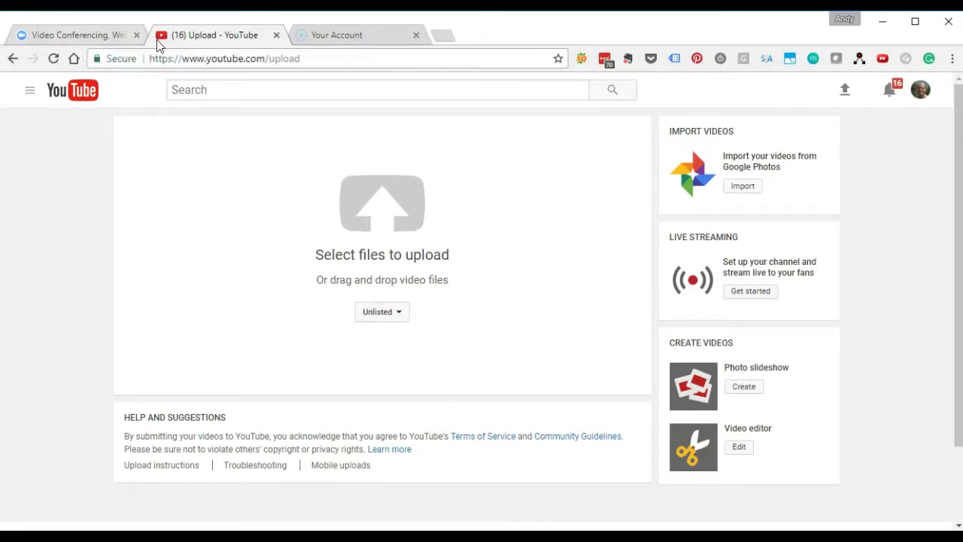
Return to the video list, open the enhancement tools for "week 6 recap - draft", and pause its preview
{"action": "left_click", "coordinate": [12, 60]}
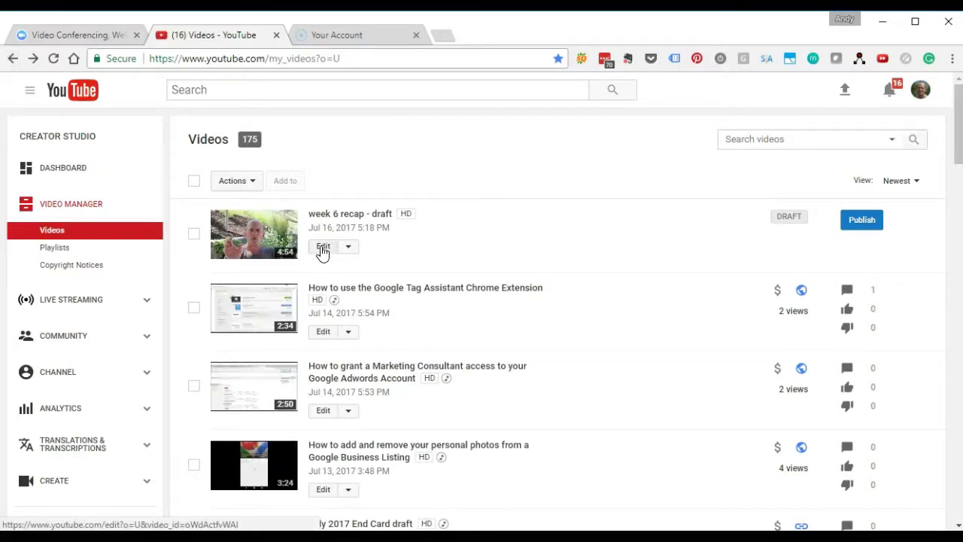
{"action": "left_click", "coordinate": [324, 248]}
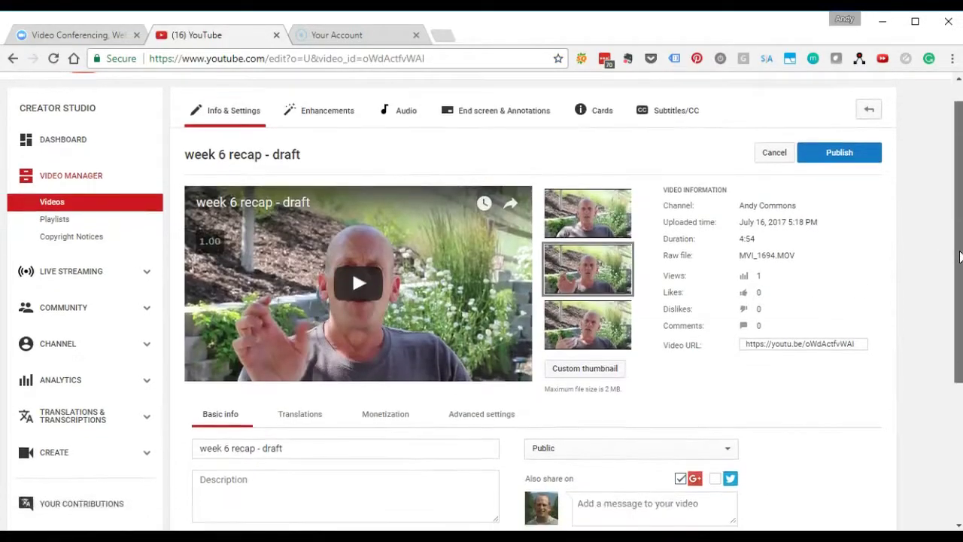
{"action": "mouse_move", "coordinate": [960, 236]}
{"action": "left_mouse_down"}
{"action": "mouse_move", "coordinate": [951, 346]}
{"action": "mouse_move", "coordinate": [953, 226]}
{"action": "left_mouse_up"}
{"action": "left_click", "coordinate": [326, 140]}
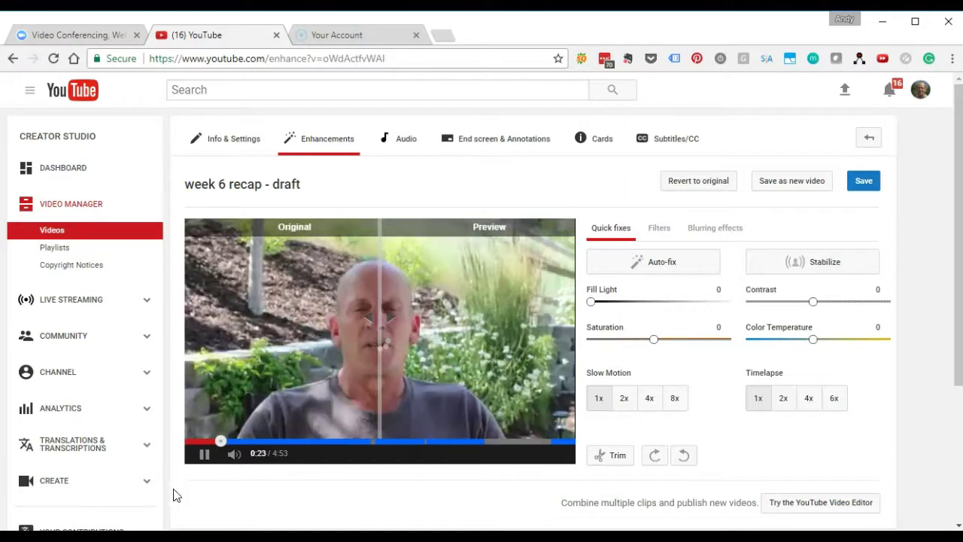
{"action": "left_click", "coordinate": [204, 453]}
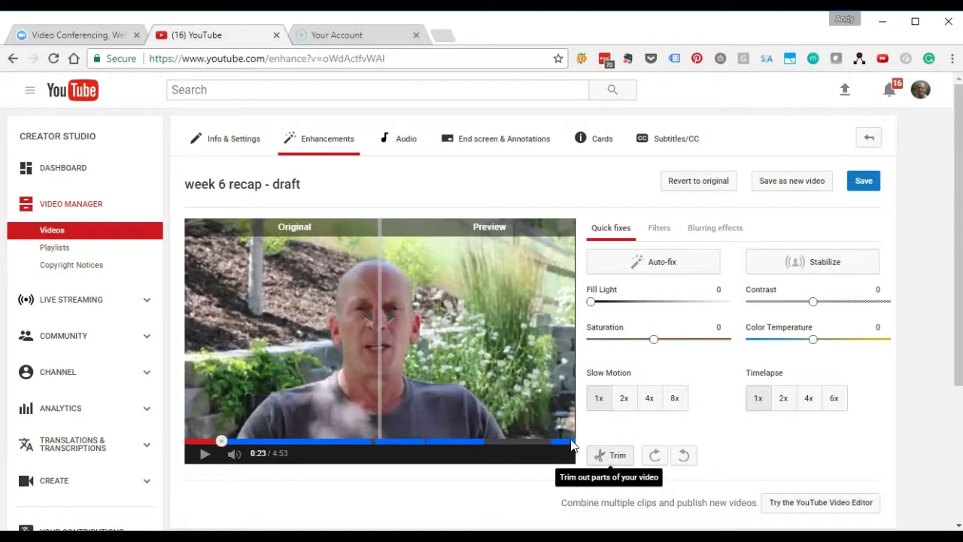
Look over the trim and enhancement options, and open the YouTube Video Editor
{"action": "scroll", "coordinate": [572, 444], "scroll_direction": "down", "scroll_amount": 2}
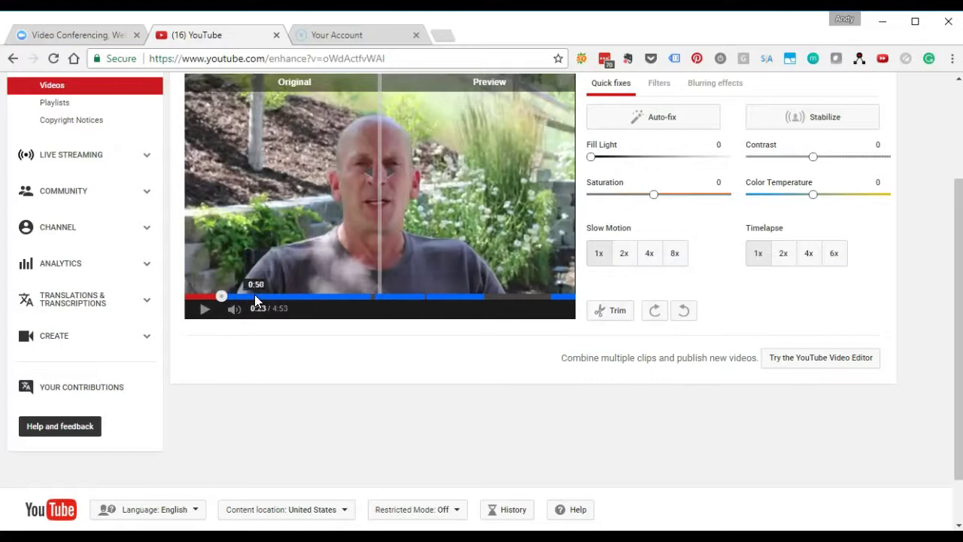
{"action": "scroll", "coordinate": [428, 372], "scroll_direction": "up", "scroll_amount": 1}
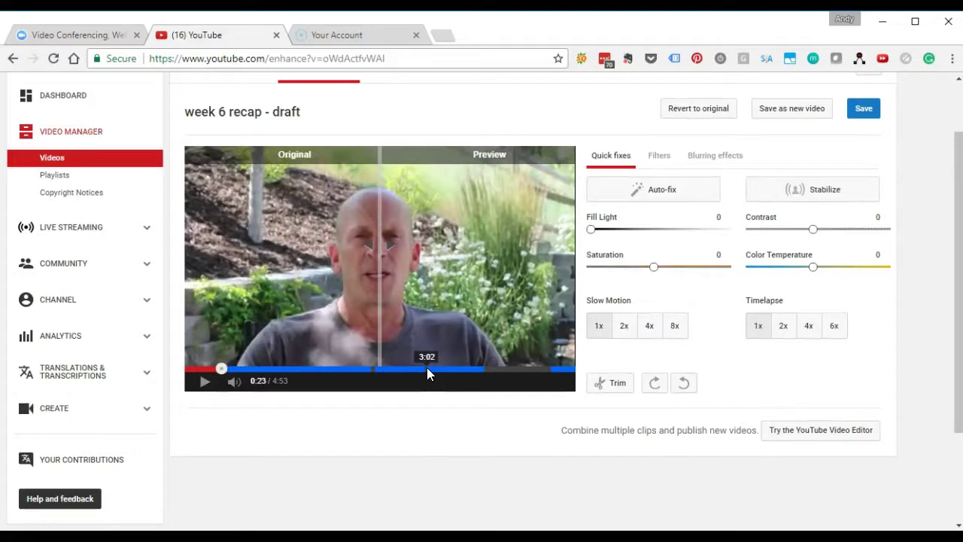
{"action": "scroll", "coordinate": [408, 212], "scroll_direction": "up", "scroll_amount": 1}
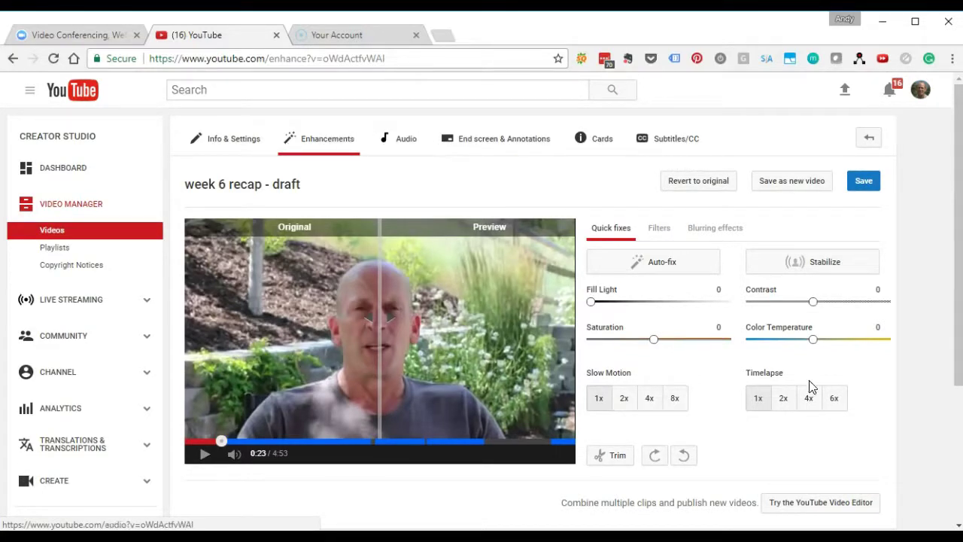
{"action": "scroll", "coordinate": [808, 389], "scroll_direction": "down", "scroll_amount": 2}
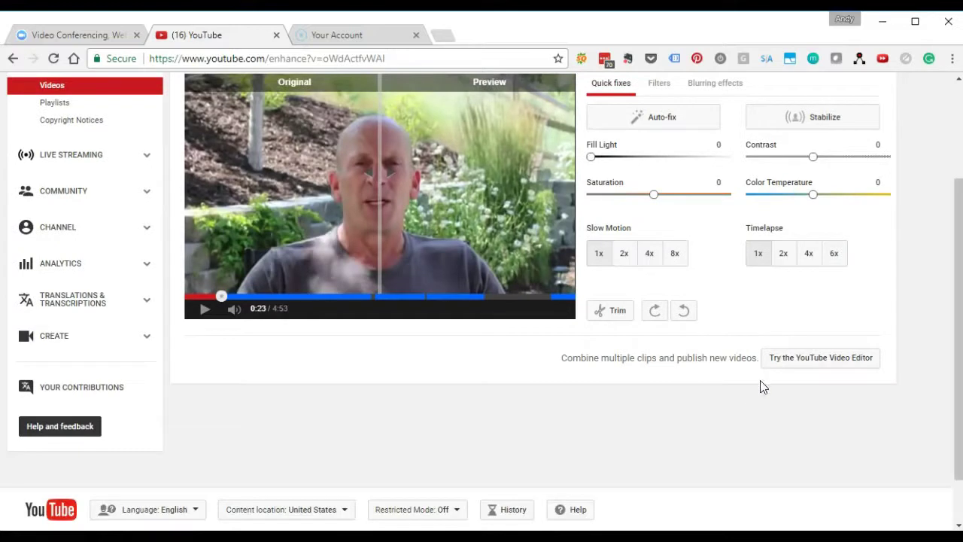
{"action": "left_click", "coordinate": [815, 363]}
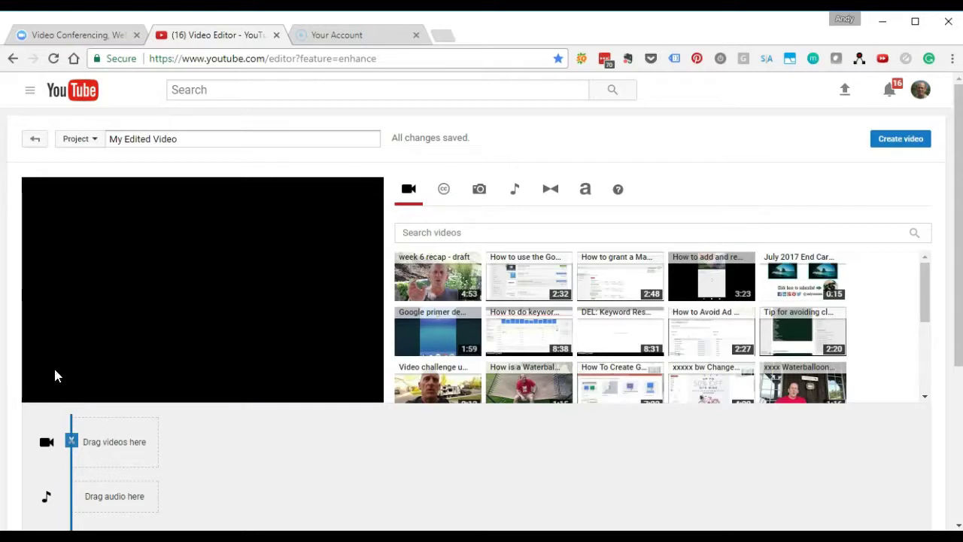
Add the "July 2017 End Card draft" clip to the empty video track, pausing playback and closing the clip's settings
{"action": "mouse_move", "coordinate": [462, 277]}
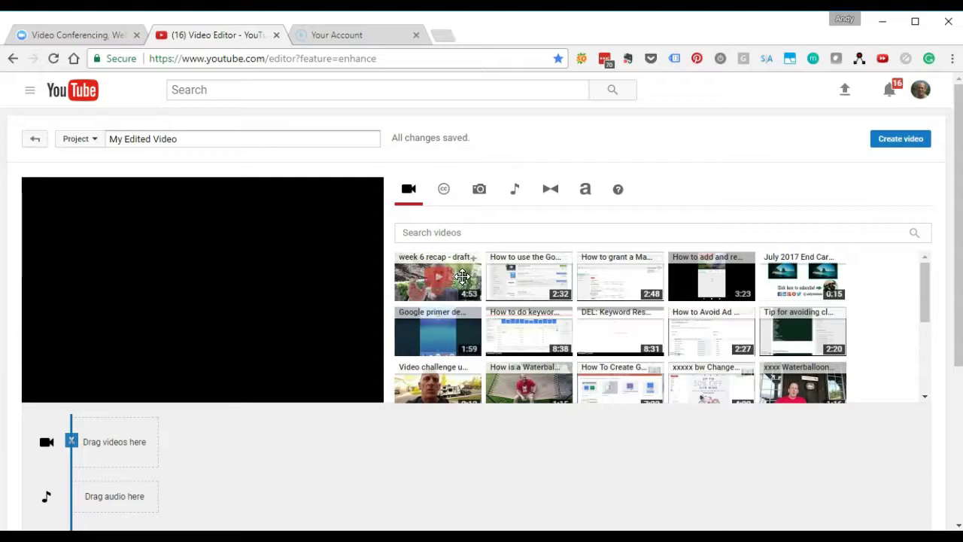
{"action": "mouse_move", "coordinate": [800, 291]}
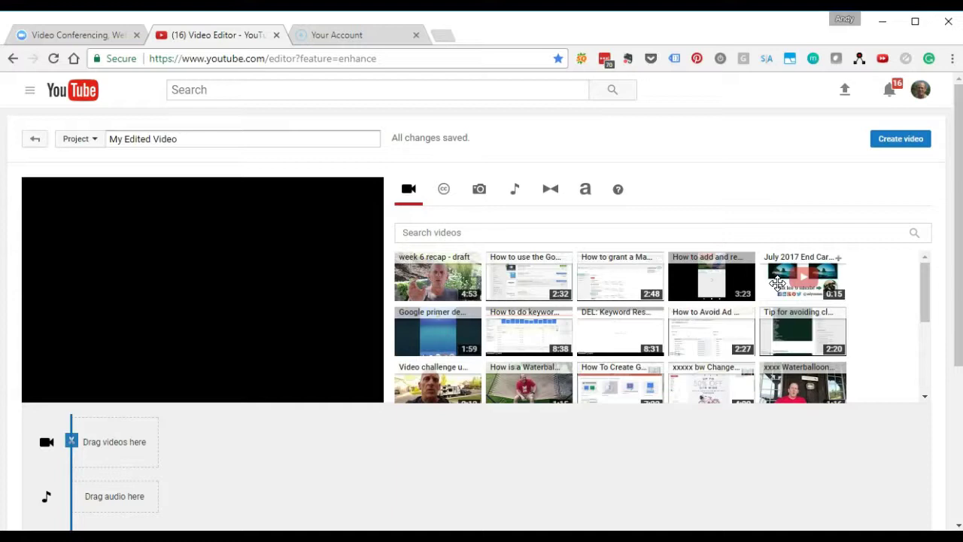
{"action": "left_click_drag", "start_coordinate": [778, 283], "coordinate": [110, 437]}
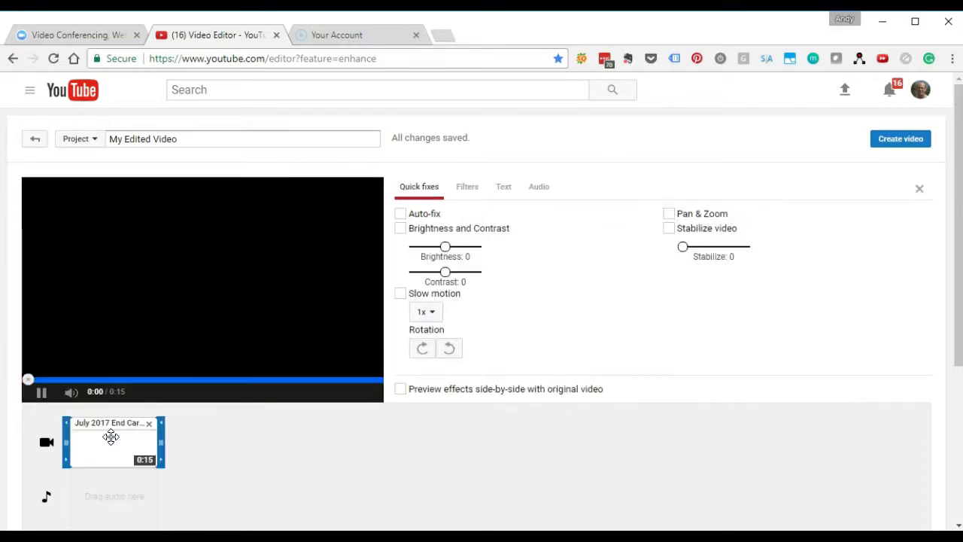
{"action": "left_click", "coordinate": [41, 392]}
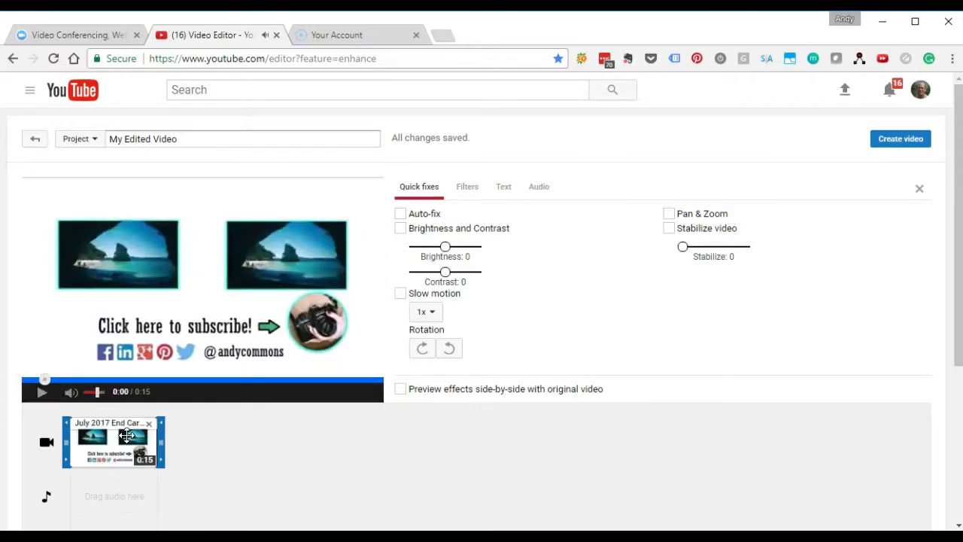
{"action": "left_click", "coordinate": [919, 190]}
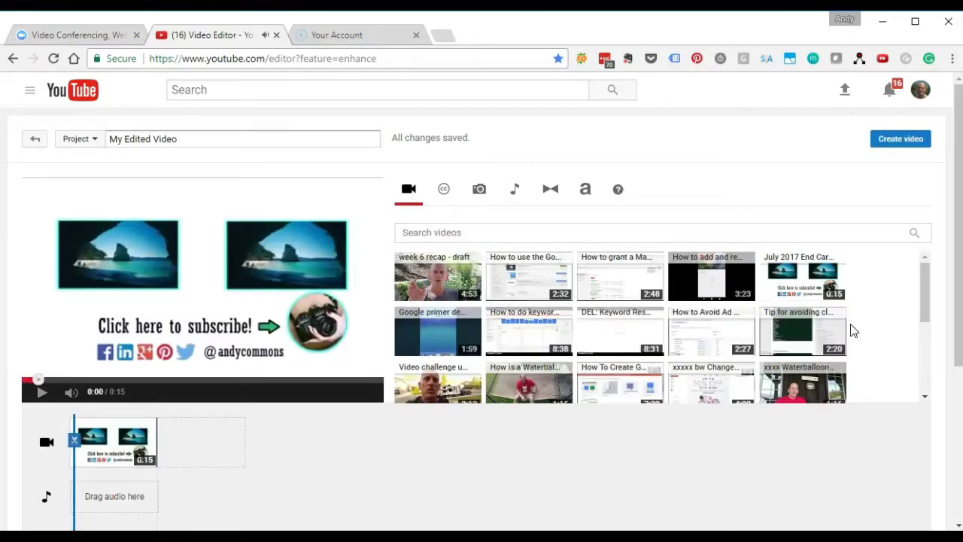
Insert the "week 6 recap - draft" clip ahead of the end card on the video track and pause playback
{"action": "mouse_move", "coordinate": [838, 321]}
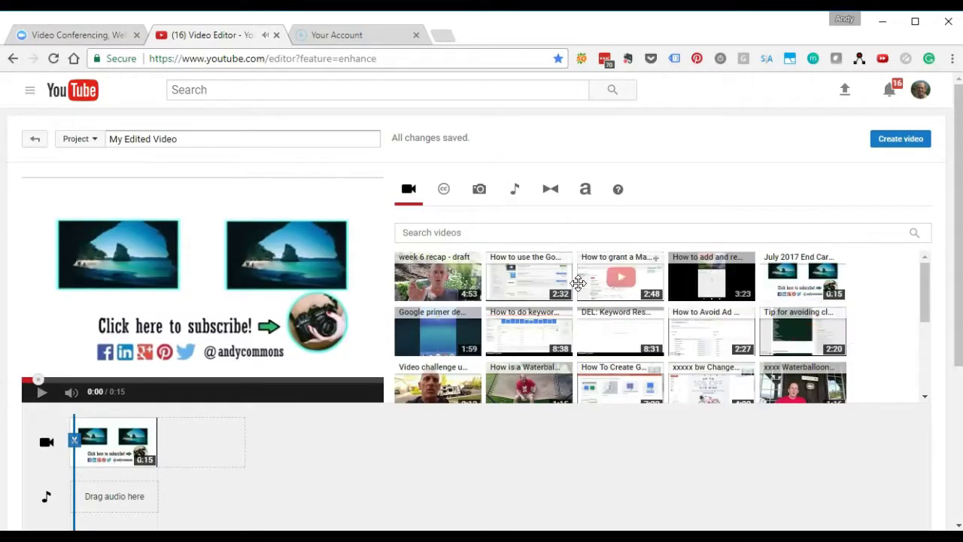
{"action": "left_click_drag", "start_coordinate": [444, 260], "coordinate": [99, 427]}
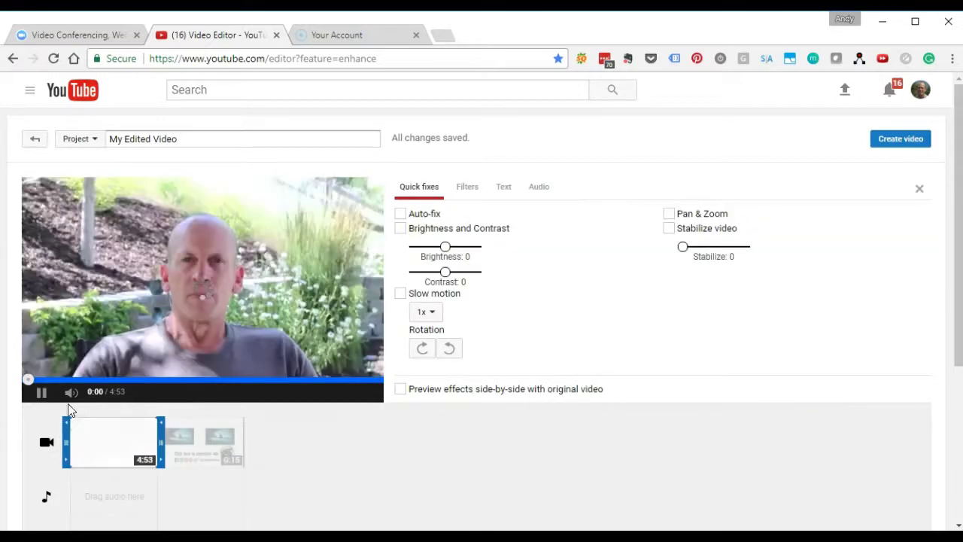
{"action": "left_click", "coordinate": [42, 393]}
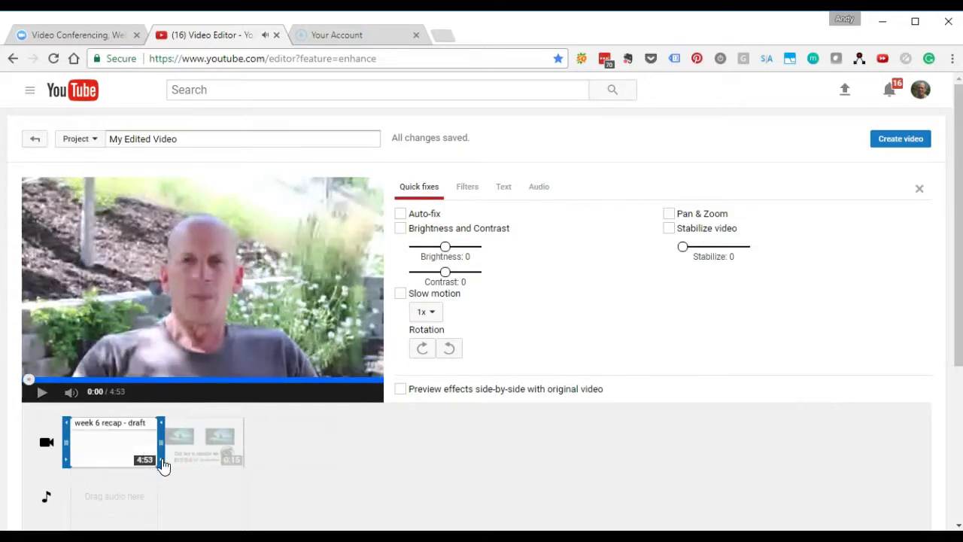
Examine the recap clip on a magnified timeline with playback paused, and restore the full timeline view
{"action": "scroll", "coordinate": [828, 445], "scroll_direction": "down", "scroll_amount": 1}
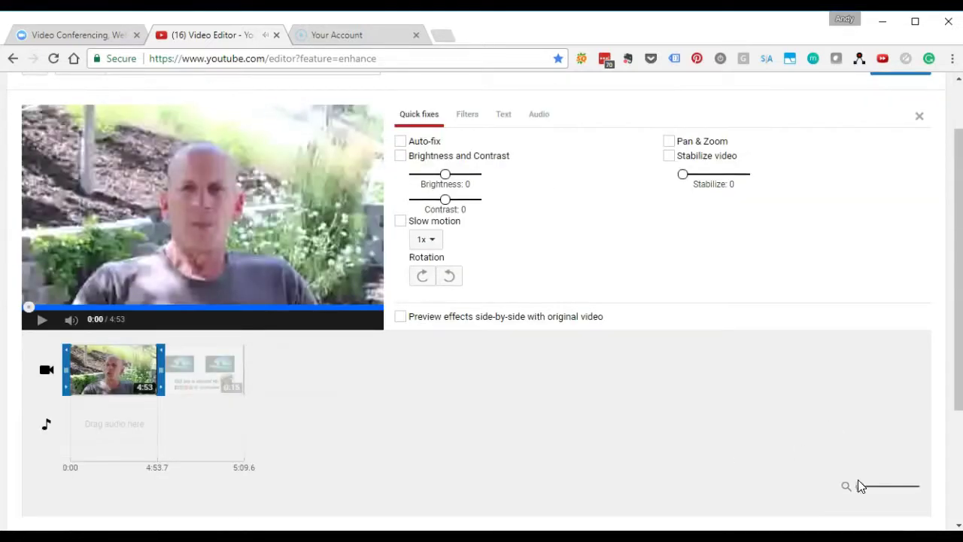
{"action": "left_click", "coordinate": [897, 493]}
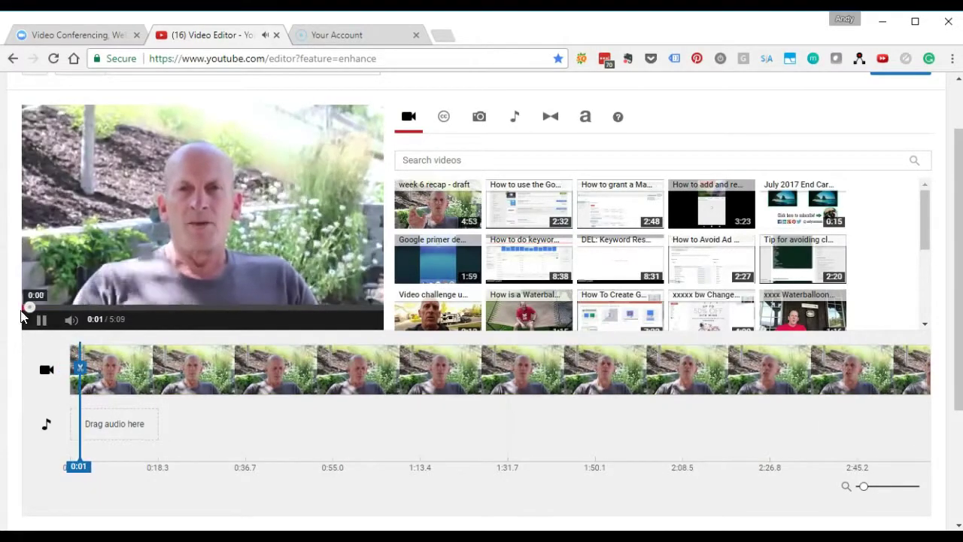
{"action": "left_click", "coordinate": [42, 321]}
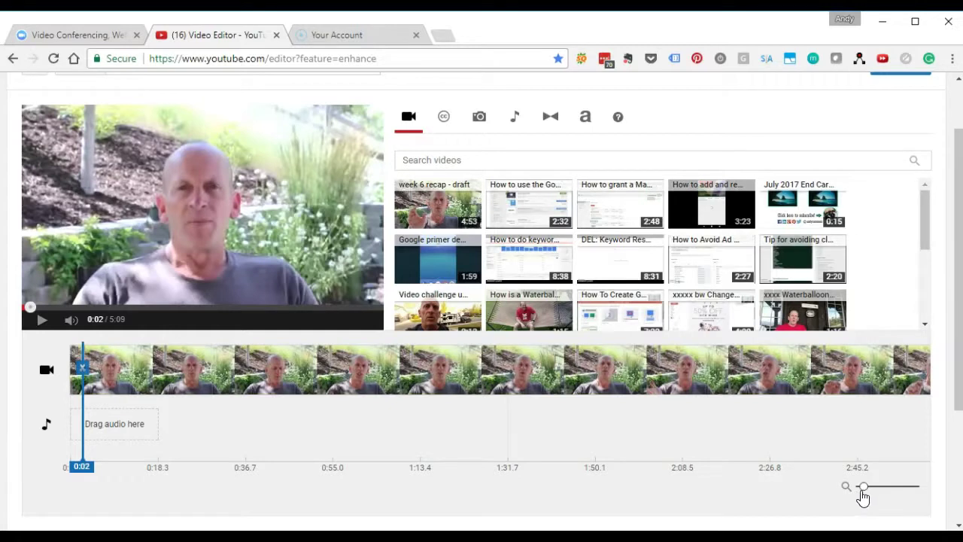
{"action": "left_click_drag", "start_coordinate": [864, 487], "coordinate": [852, 488]}
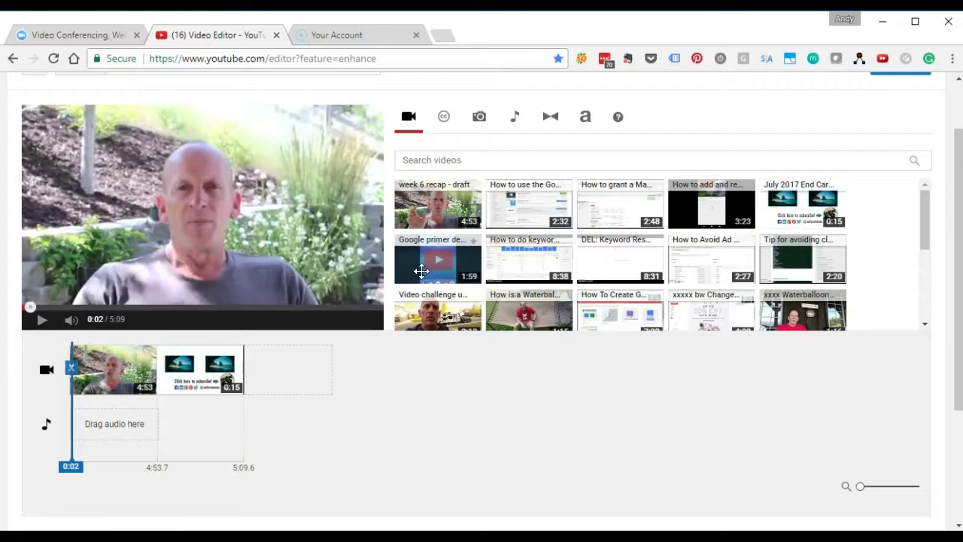
Find the "IntroWithMusic" clip in the video library, insert it ahead of the recap clip on the video track, and pause playback
{"action": "left_click_drag", "start_coordinate": [926, 230], "coordinate": [903, 354]}
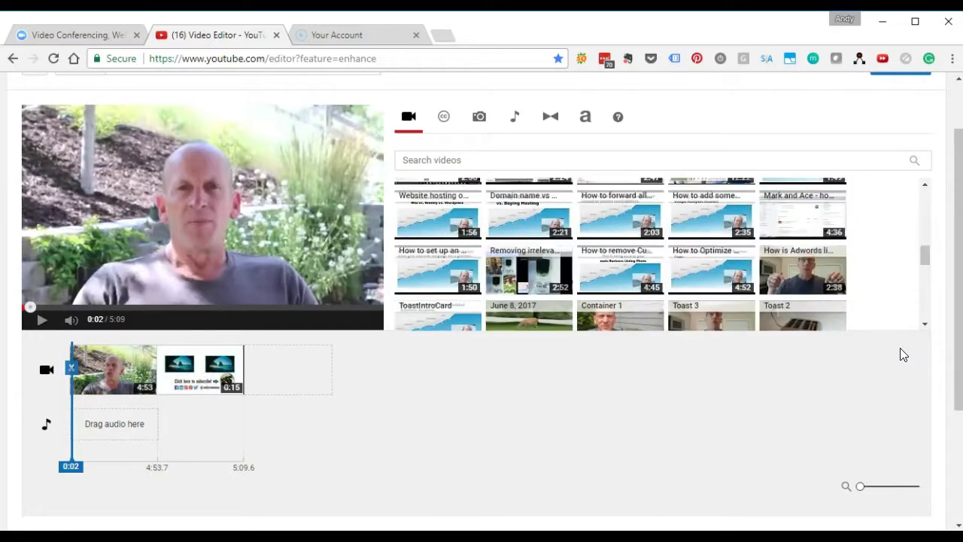
{"action": "left_click", "coordinate": [924, 324]}
{"action": "left_click", "coordinate": [925, 325]}
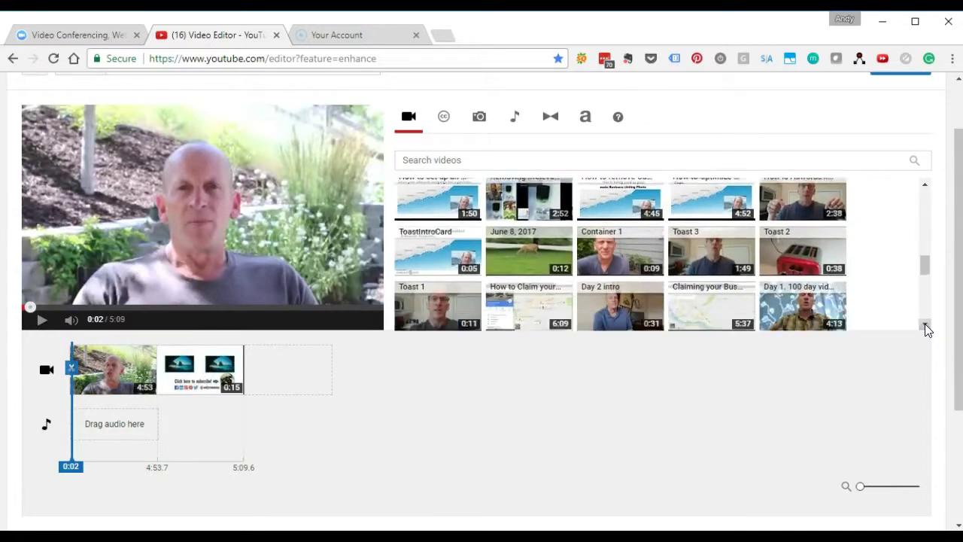
{"action": "left_click", "coordinate": [925, 324]}
{"action": "left_click", "coordinate": [925, 326]}
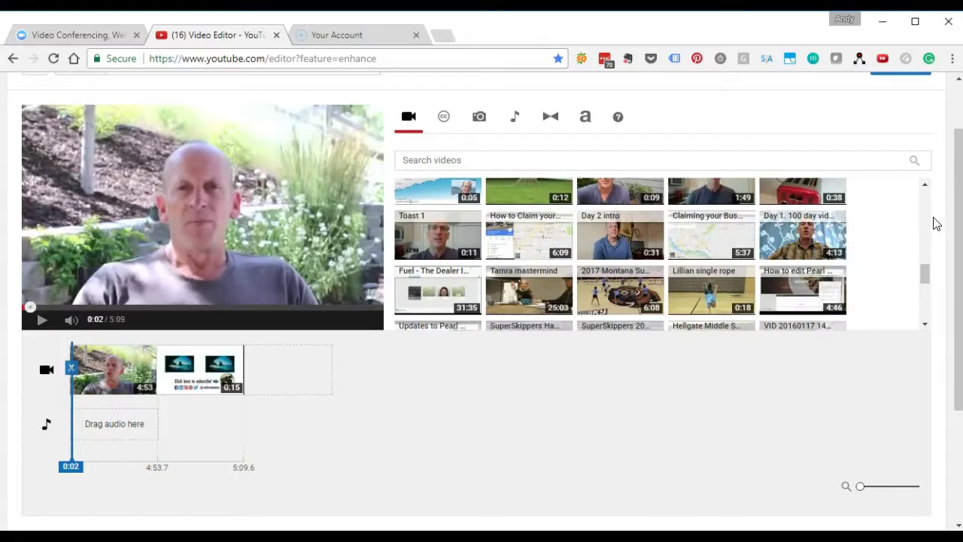
{"action": "left_click", "coordinate": [926, 188]}
{"action": "scroll", "coordinate": [927, 190], "scroll_direction": "up", "scroll_amount": 7}
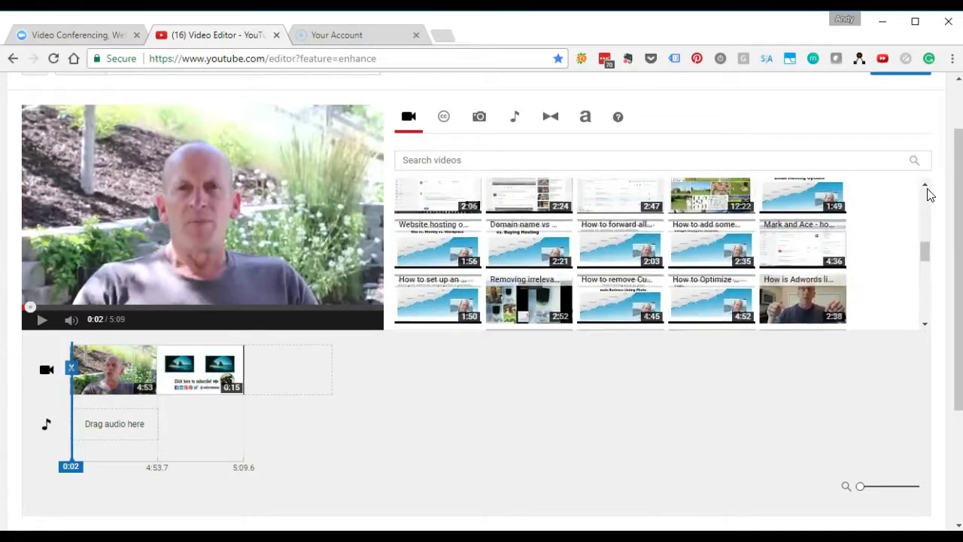
{"action": "scroll", "coordinate": [927, 189], "scroll_direction": "up", "scroll_amount": 3}
{"action": "mouse_move", "coordinate": [805, 267]}
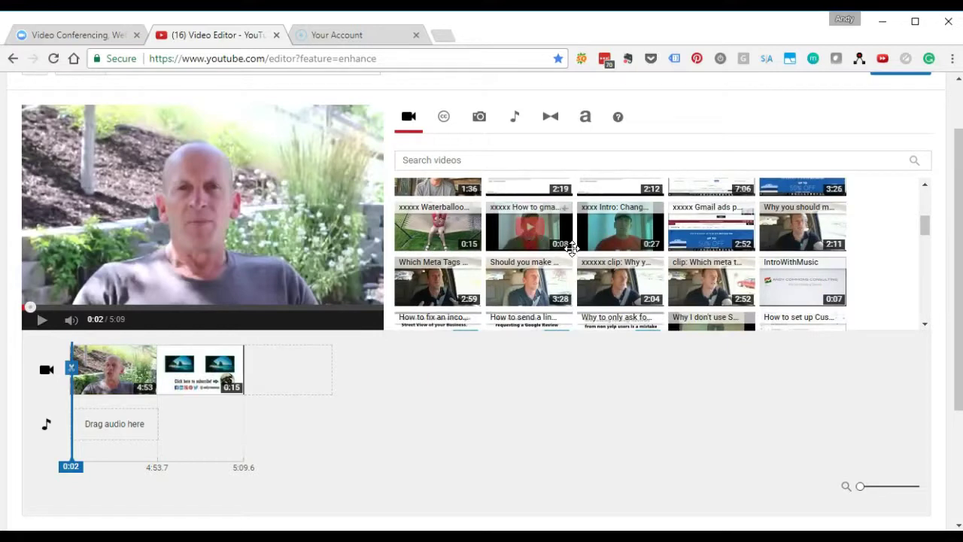
{"action": "left_click_drag", "start_coordinate": [783, 262], "coordinate": [80, 362]}
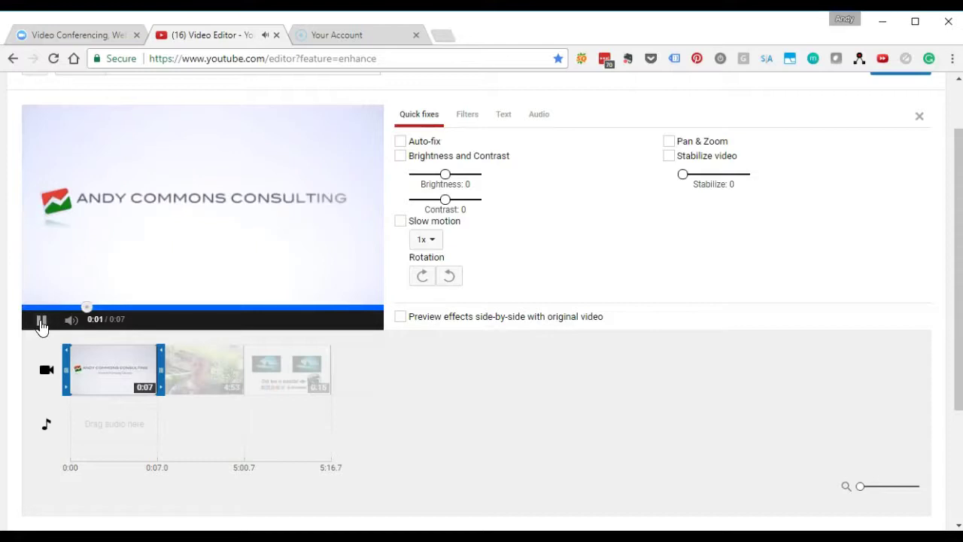
{"action": "left_click", "coordinate": [42, 322]}
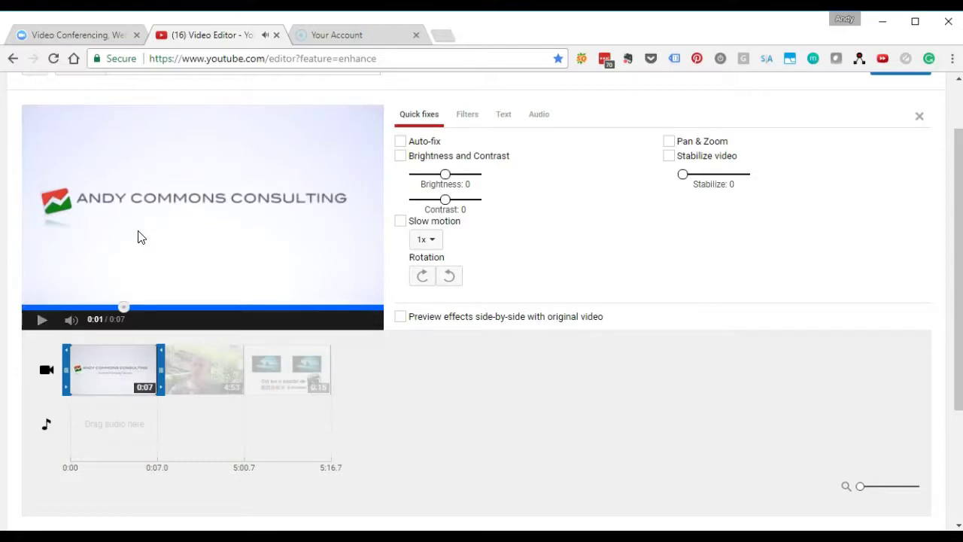
{"action": "mouse_move", "coordinate": [175, 372]}
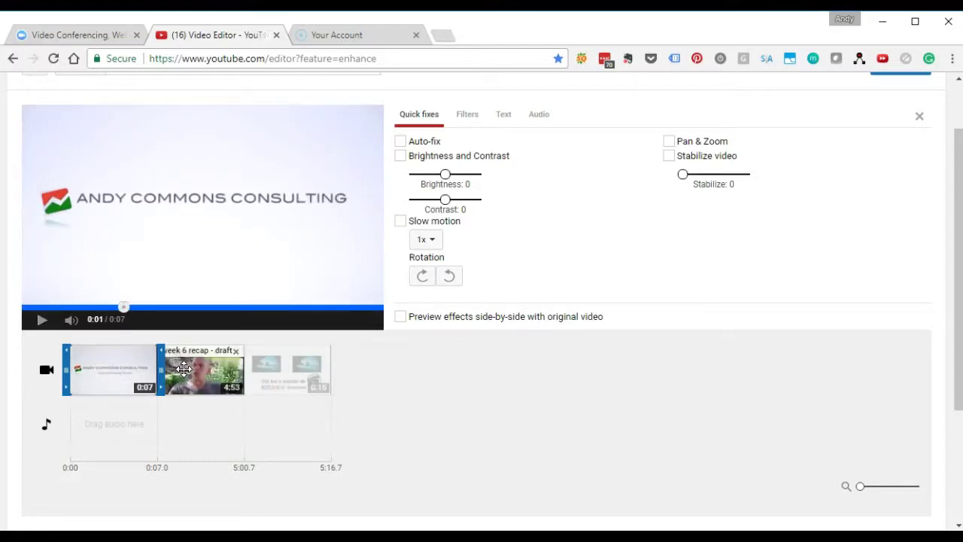
{"action": "mouse_move", "coordinate": [293, 372]}
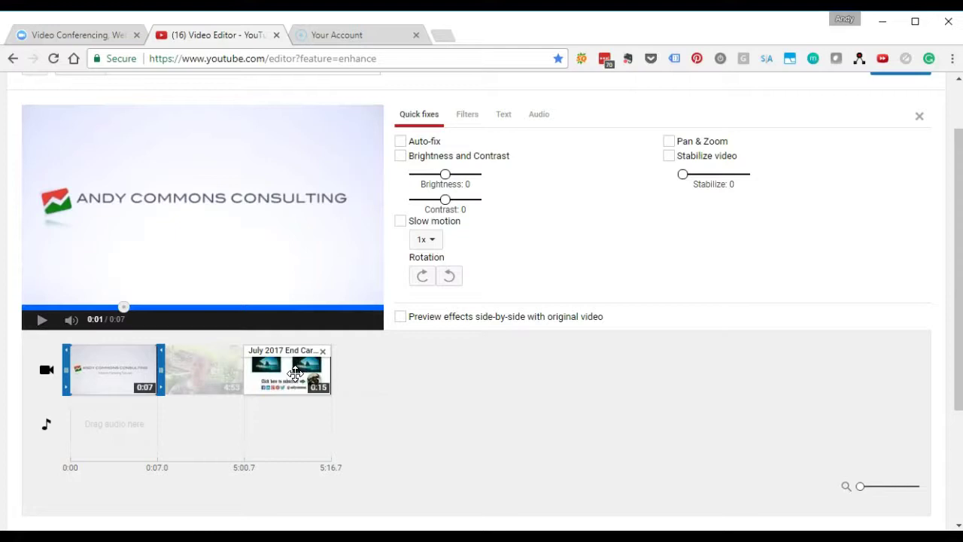
Title the project "How I create youtube videos for free. No software purchased." and create the video
{"action": "scroll", "coordinate": [650, 349], "scroll_direction": "up", "scroll_amount": 2}
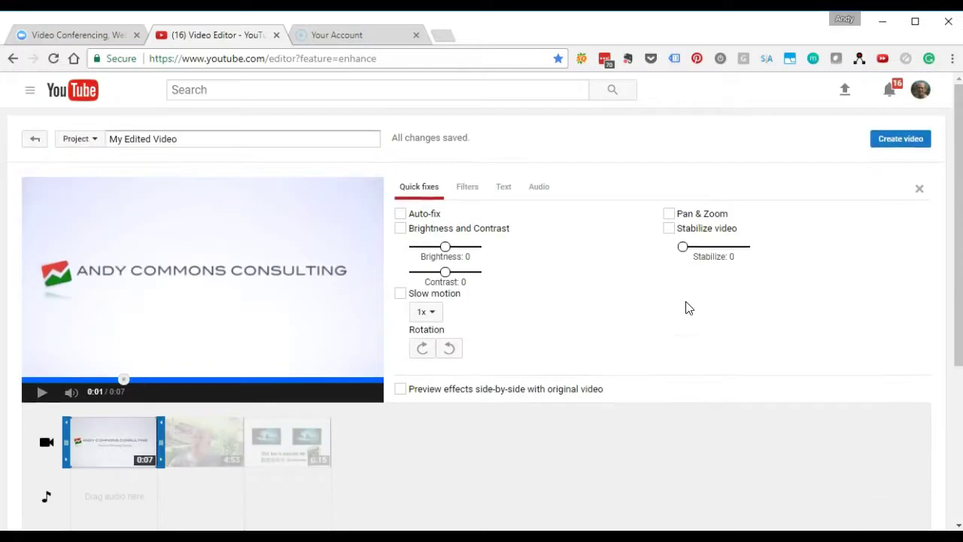
{"action": "triple_click", "coordinate": [252, 136]}
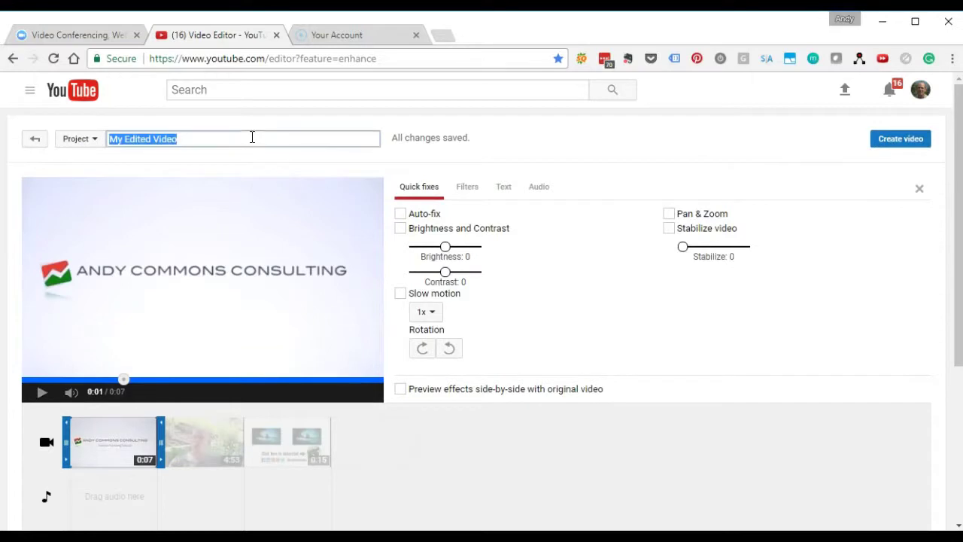
{"action": "type", "text": "How "}
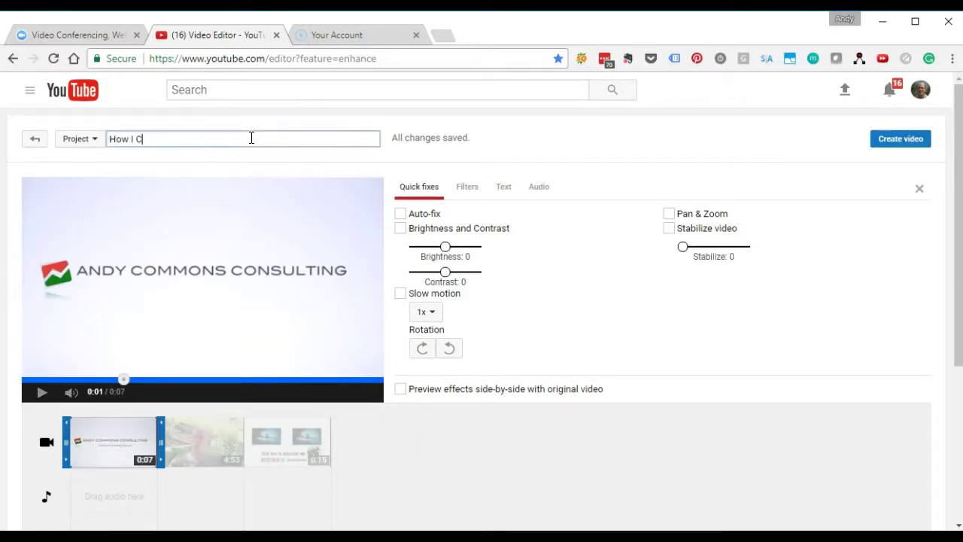
{"action": "type", "text": "I C"}
{"action": "key", "text": "BackSpace"}
{"action": "type", "text": "create youtube videos for"}
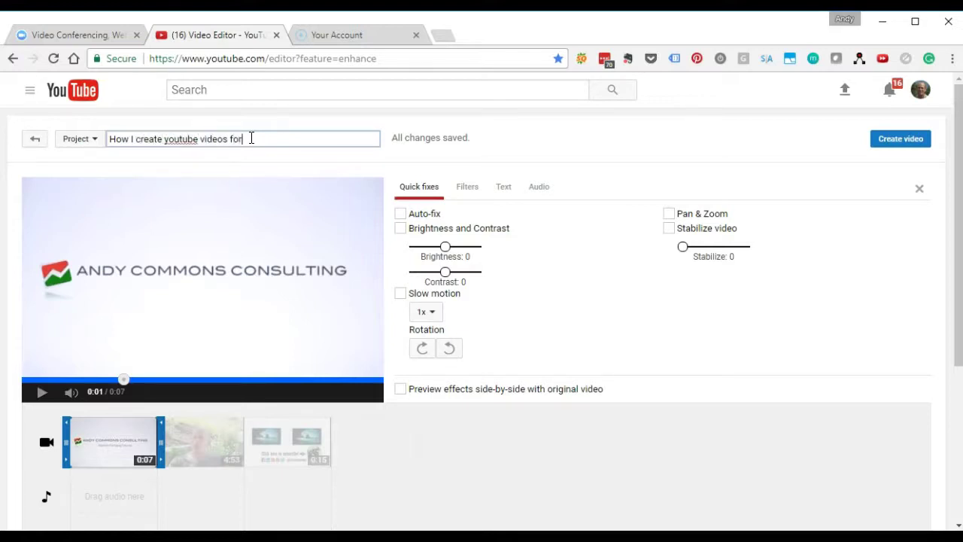
{"action": "type", "text": " free. No software purchased."}
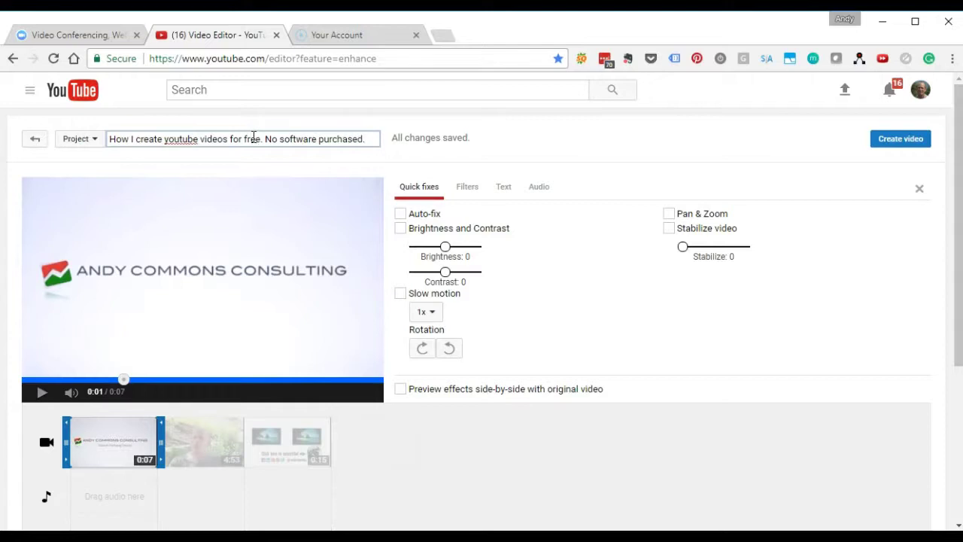
{"action": "left_click", "coordinate": [892, 142]}
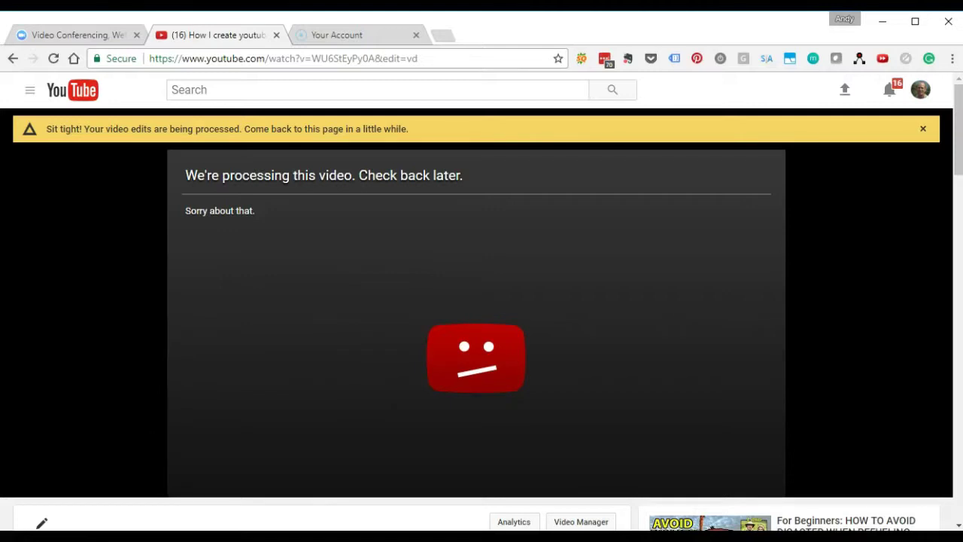
Play the intro of the finished video on its watch page and pause it at 0:06
{"action": "mouse_move", "coordinate": [799, 539]}
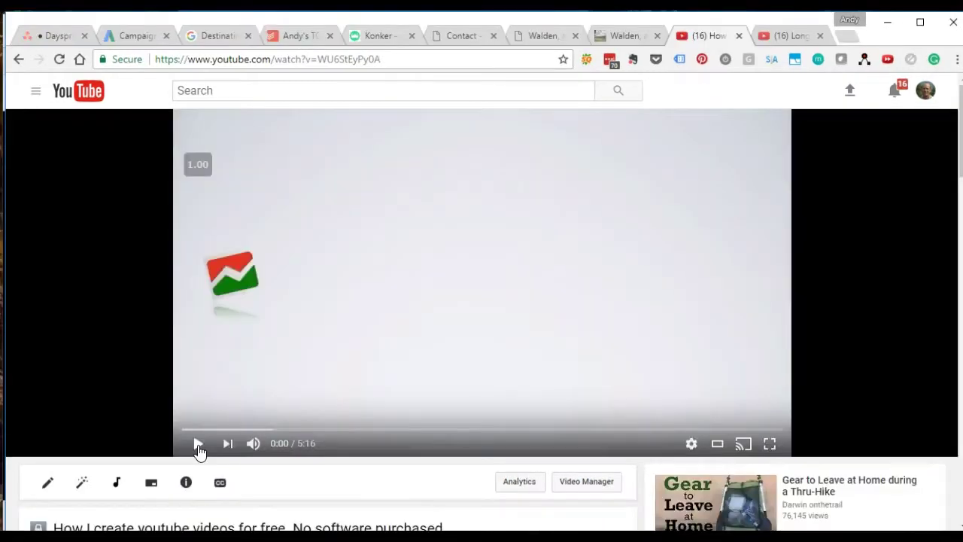
{"action": "left_click", "coordinate": [199, 446]}
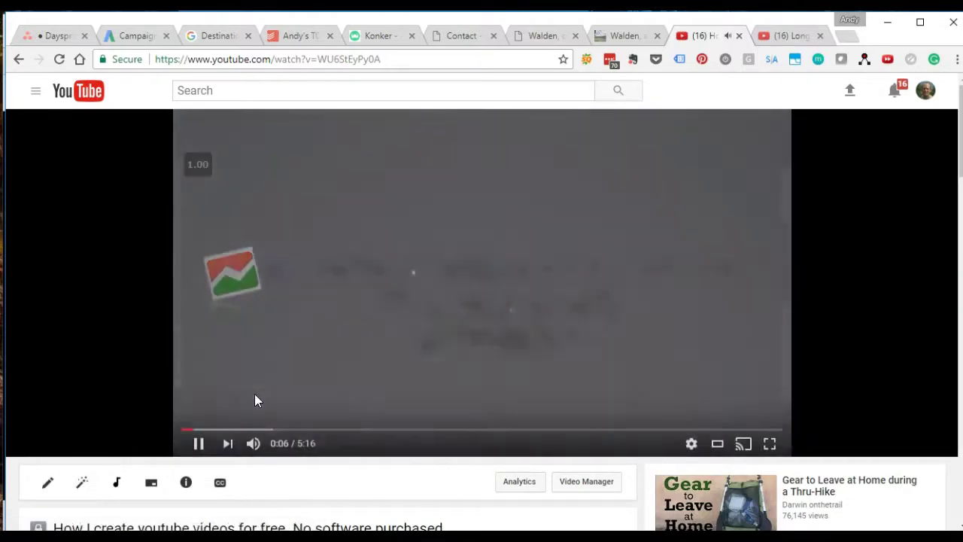
{"action": "left_click", "coordinate": [254, 394]}
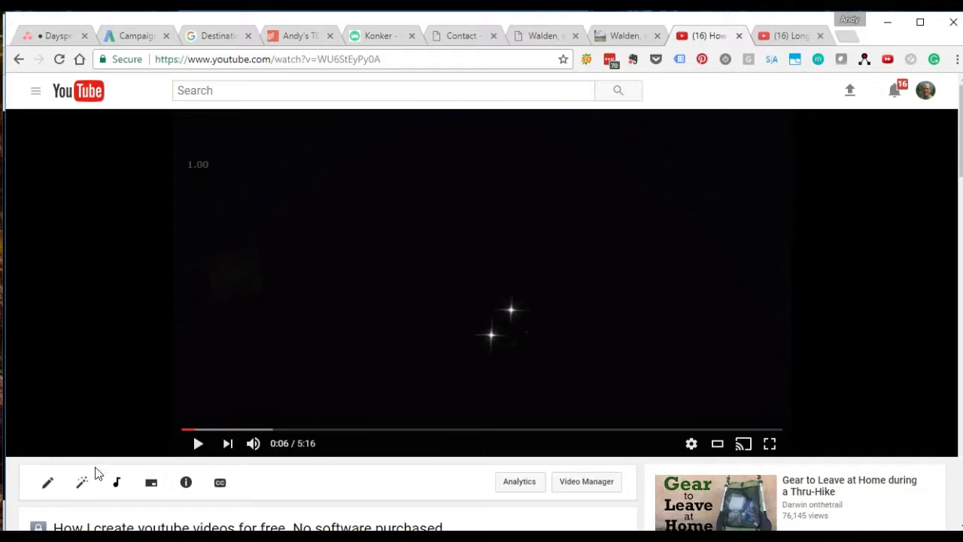
Open the finished video's enhancements, pause the preview, and go to its end screen editor
{"action": "left_click", "coordinate": [83, 485]}
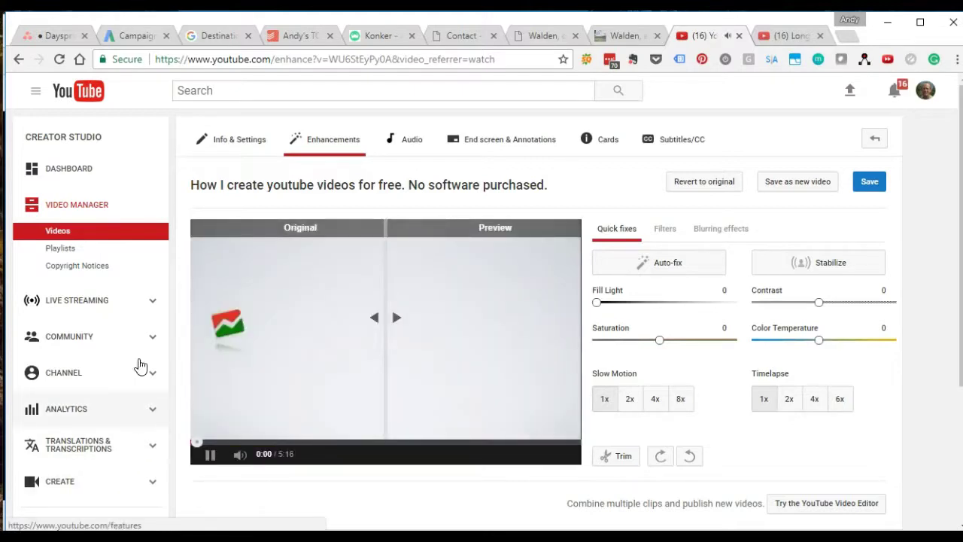
{"action": "left_click", "coordinate": [210, 455]}
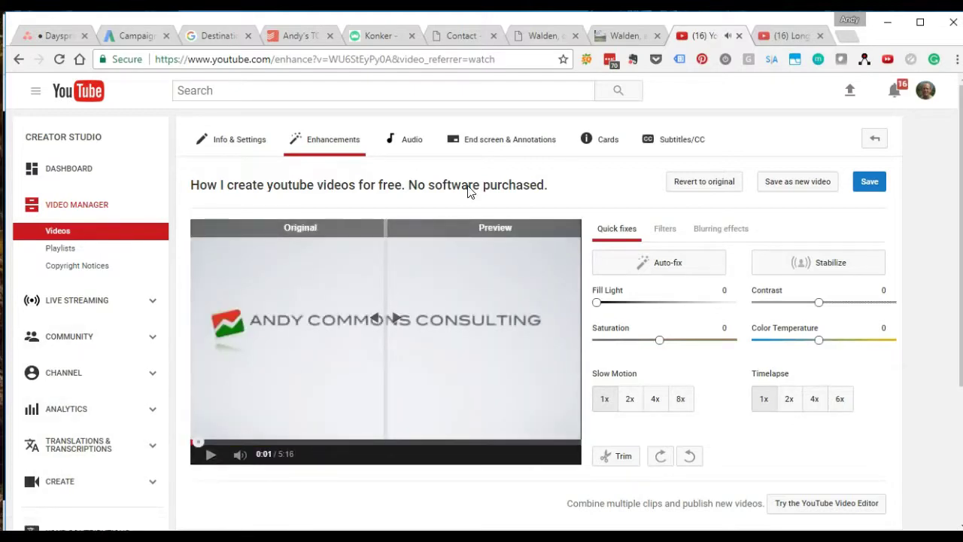
{"action": "left_click", "coordinate": [496, 145]}
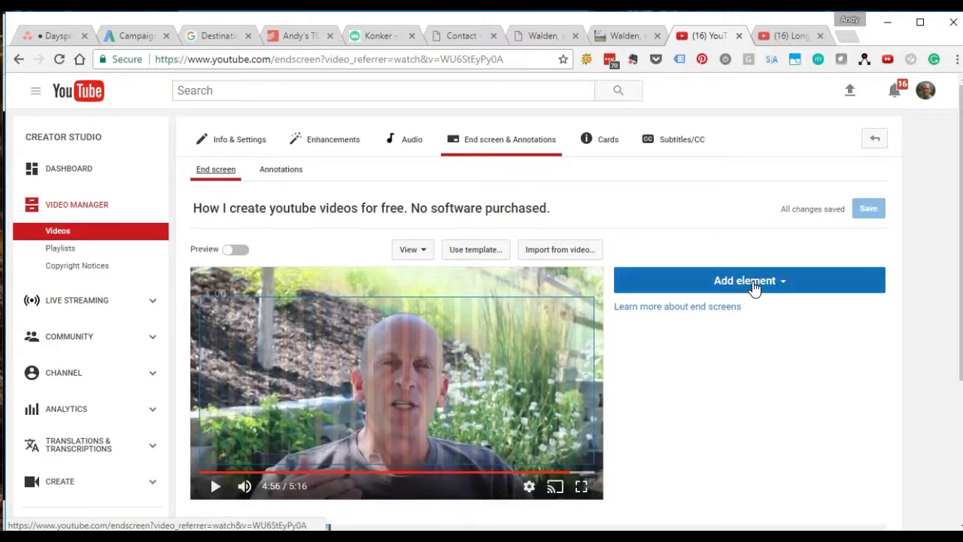
{"action": "scroll", "coordinate": [749, 351], "scroll_direction": "down", "scroll_amount": 2}
{"action": "scroll", "coordinate": [749, 352], "scroll_direction": "up", "scroll_amount": 2}
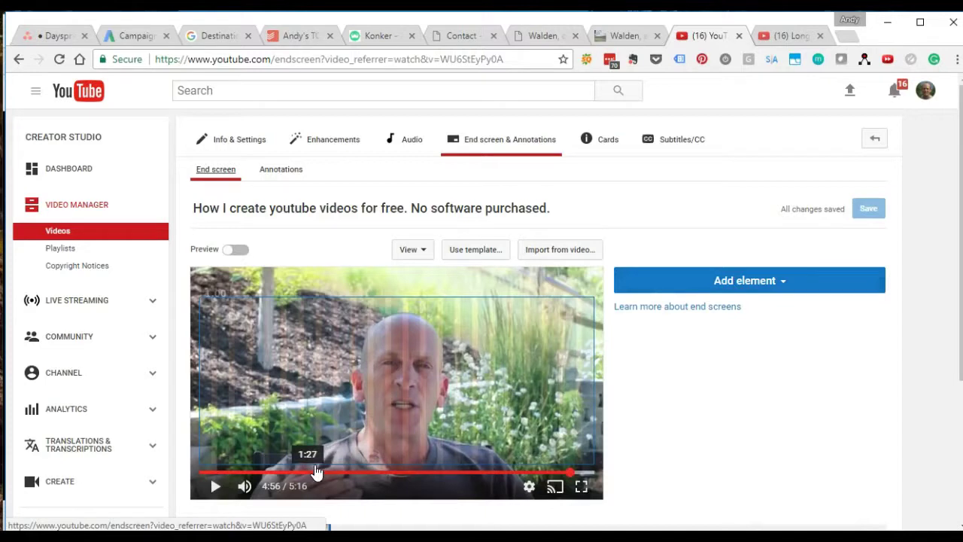
Play the video through to the end card, pause it, and set the end screen playhead to 5:00
{"action": "left_click", "coordinate": [214, 489]}
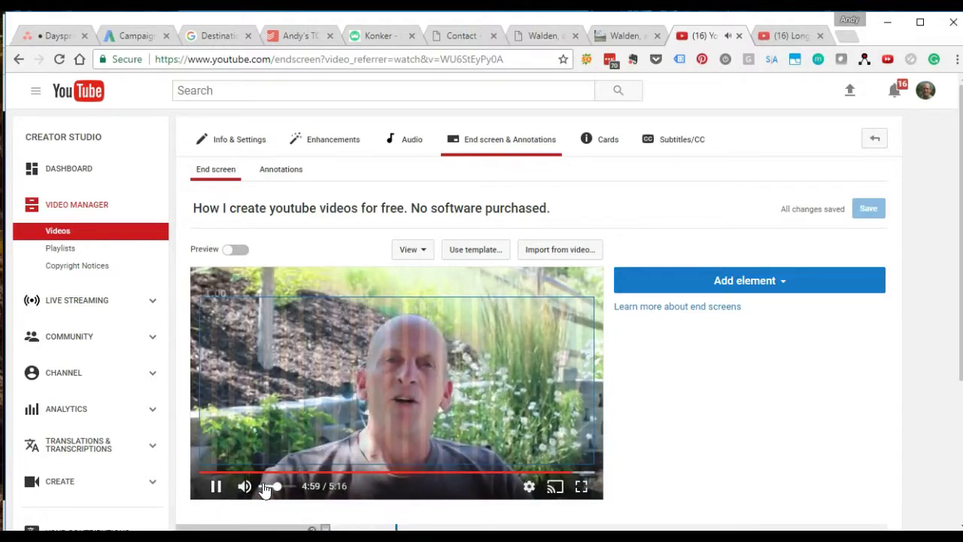
{"action": "left_click", "coordinate": [215, 487]}
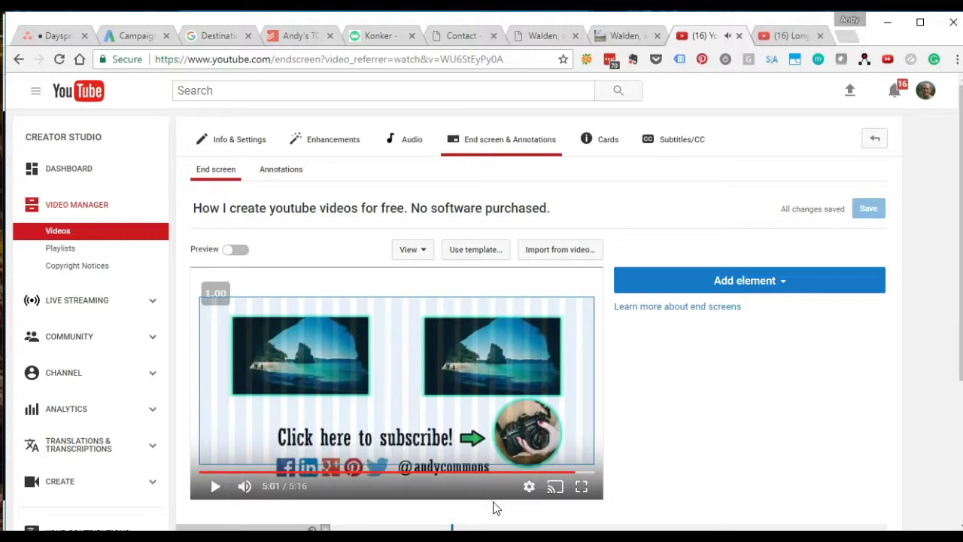
{"action": "scroll", "coordinate": [675, 469], "scroll_direction": "down", "scroll_amount": 2}
{"action": "mouse_move", "coordinate": [451, 474]}
{"action": "left_mouse_down"}
{"action": "mouse_move", "coordinate": [430, 474]}
{"action": "mouse_move", "coordinate": [440, 472]}
{"action": "left_mouse_up"}
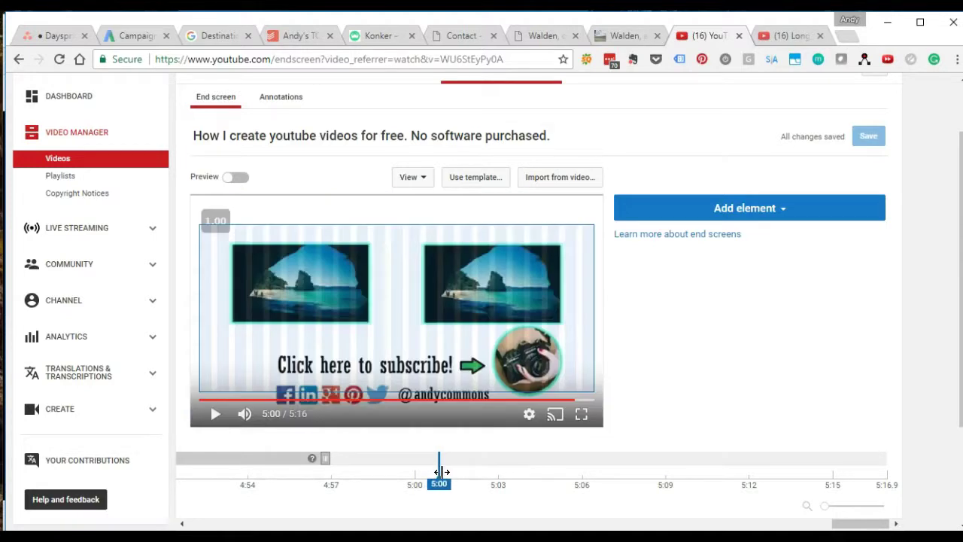
Add a "Most recent upload" video element and place it over the left picture frame of the end card
{"action": "left_click", "coordinate": [726, 217]}
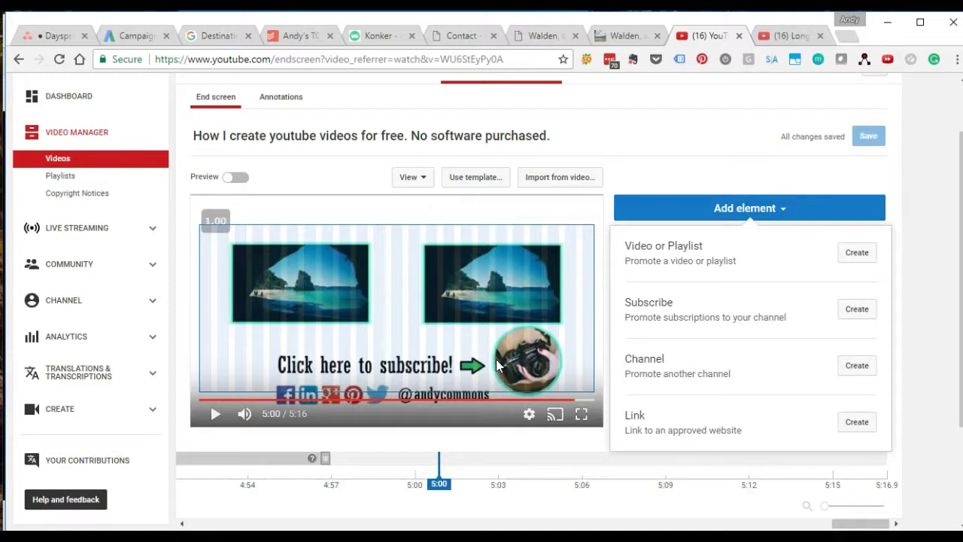
{"action": "left_click", "coordinate": [857, 252]}
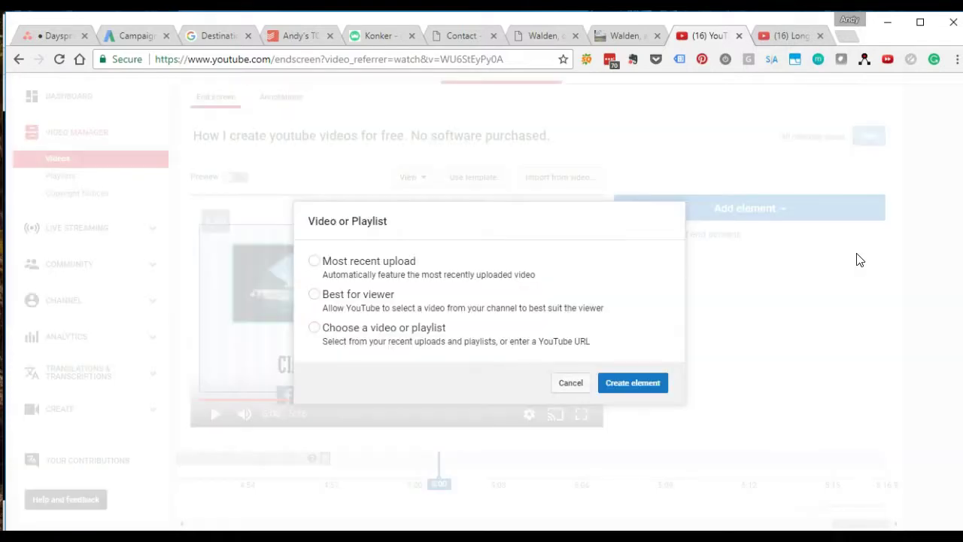
{"action": "left_click", "coordinate": [314, 261]}
{"action": "left_click", "coordinate": [633, 383]}
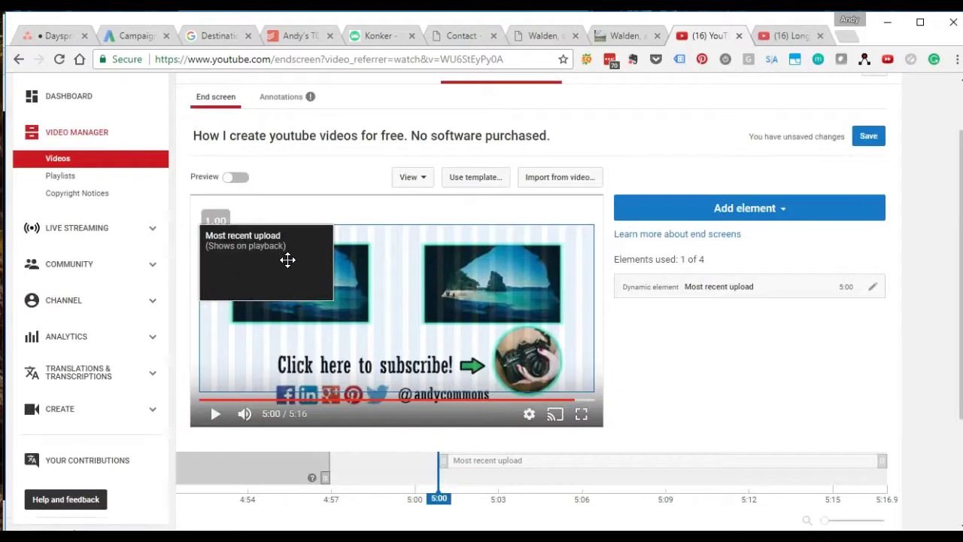
{"action": "left_click_drag", "start_coordinate": [287, 259], "coordinate": [304, 283]}
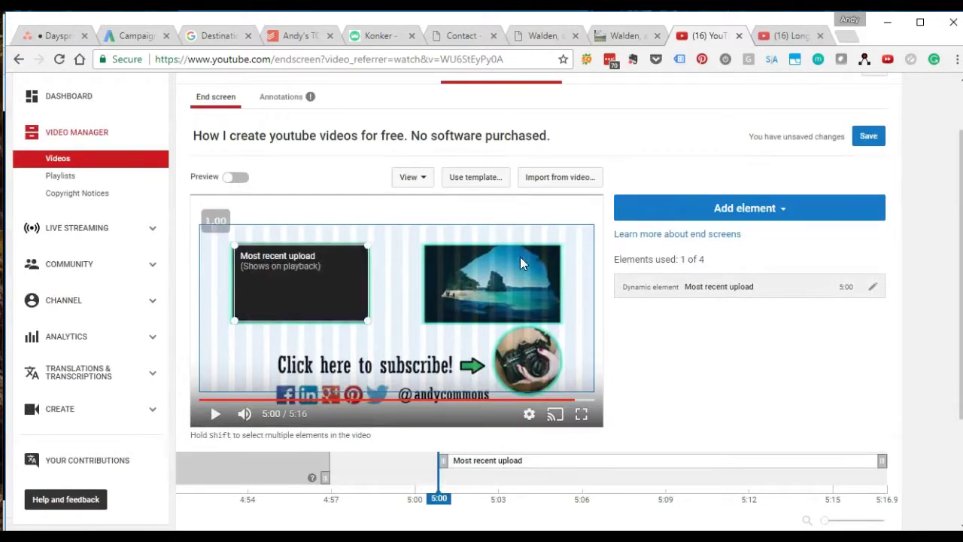
Add a "Best for viewer" video element and place it over the right picture frame of the end card
{"action": "left_click", "coordinate": [744, 209]}
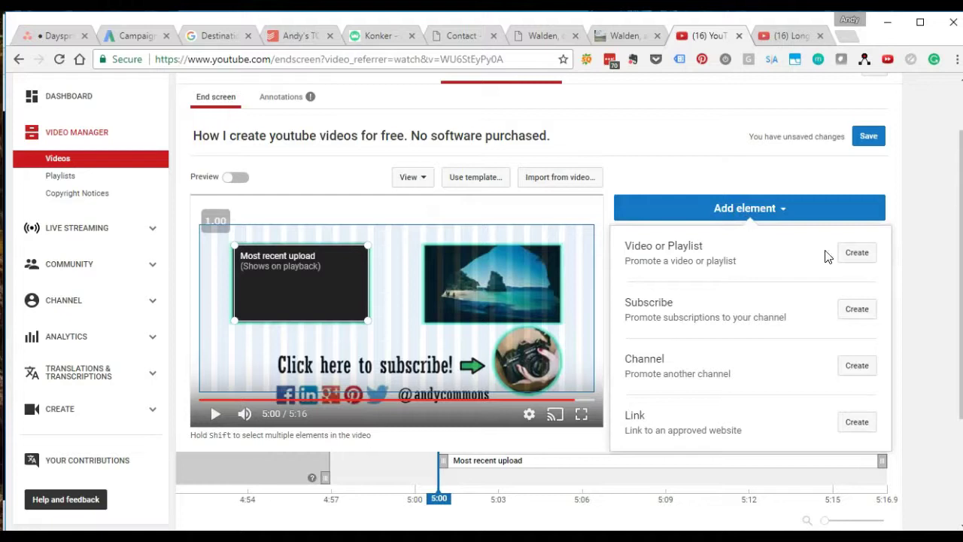
{"action": "left_click", "coordinate": [857, 253]}
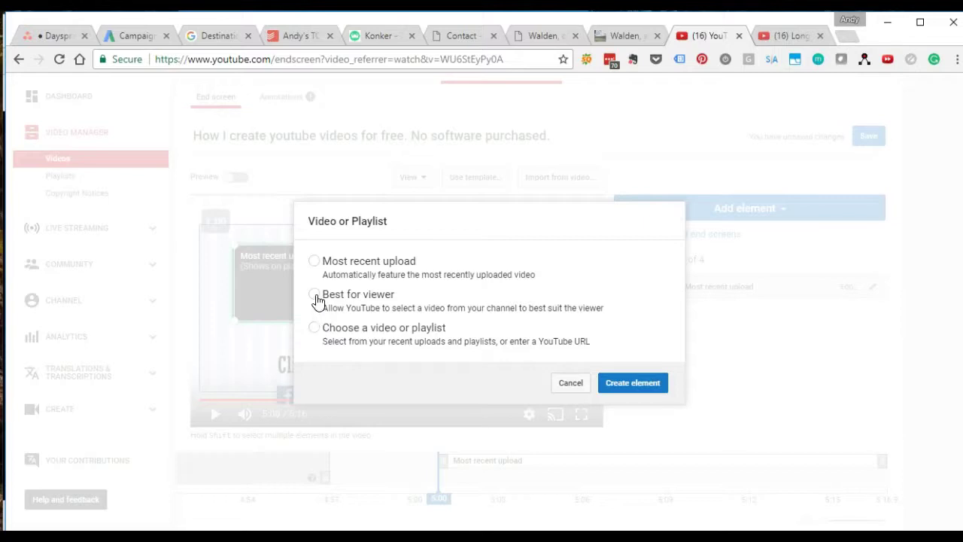
{"action": "left_click", "coordinate": [316, 299]}
{"action": "left_click", "coordinate": [631, 385]}
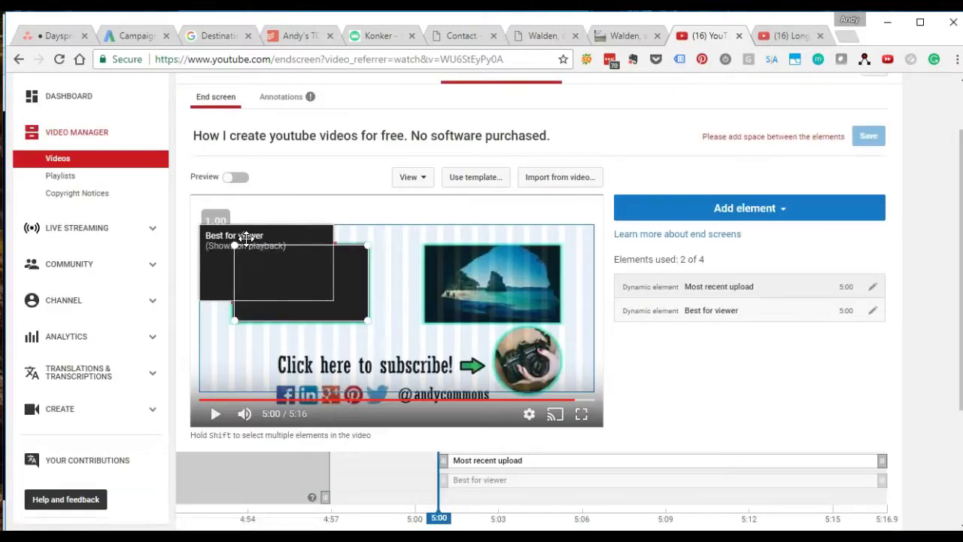
{"action": "left_click_drag", "start_coordinate": [249, 240], "coordinate": [472, 256]}
Add a Subscribe element and place it over the round camera picture beside "Click here to subscribe!"
{"action": "left_click", "coordinate": [752, 214]}
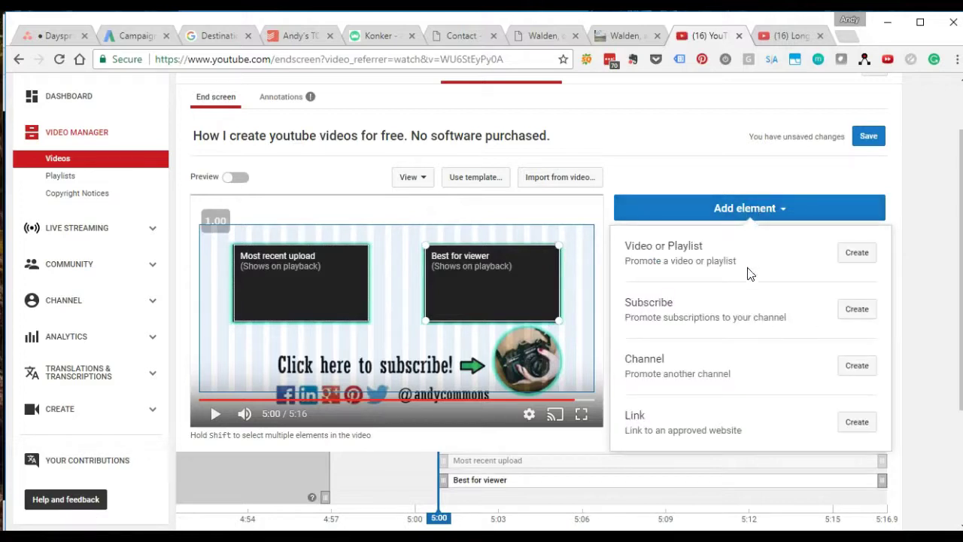
{"action": "left_click", "coordinate": [857, 308]}
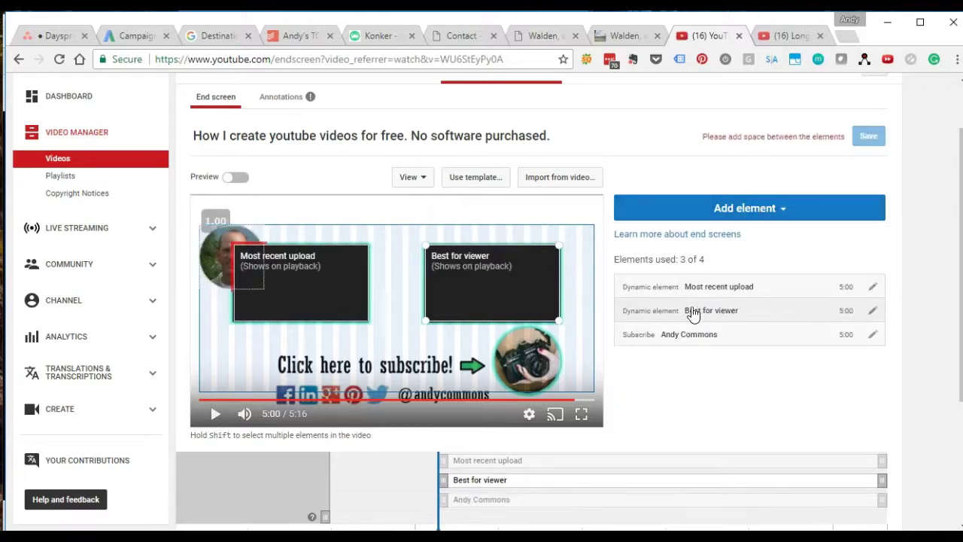
{"action": "left_click_drag", "start_coordinate": [221, 254], "coordinate": [517, 358]}
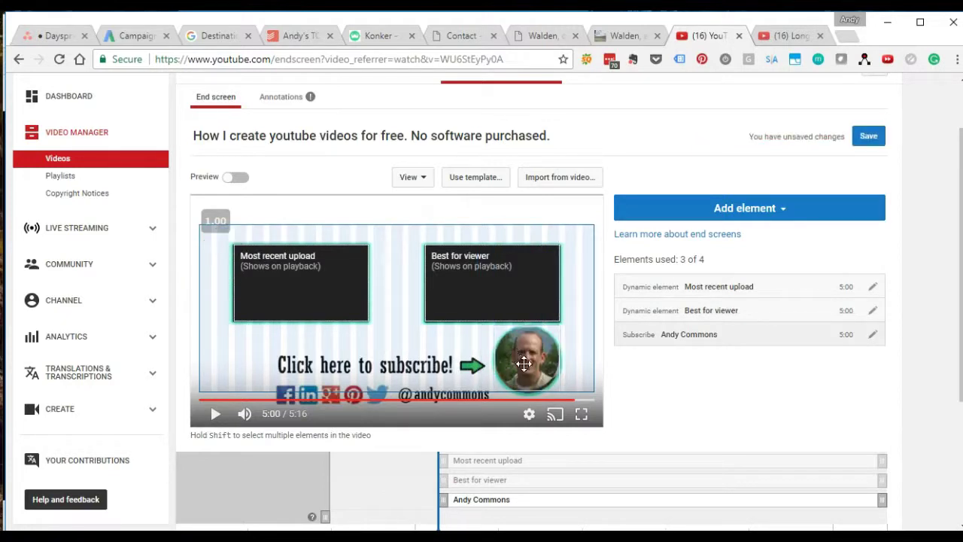
Fine-tune the Subscribe element over the round camera picture and save the end screen
{"action": "left_click_drag", "start_coordinate": [530, 366], "coordinate": [535, 370]}
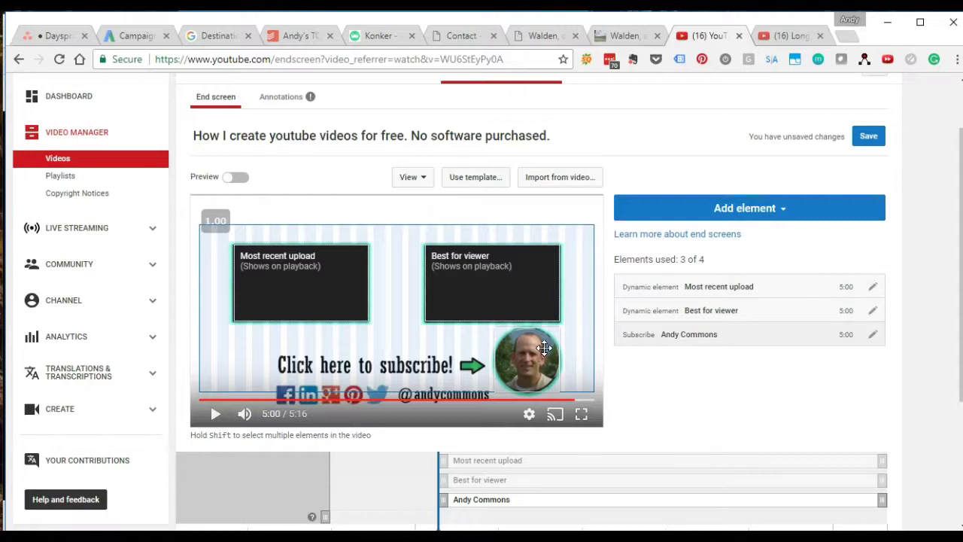
{"action": "left_click", "coordinate": [870, 138]}
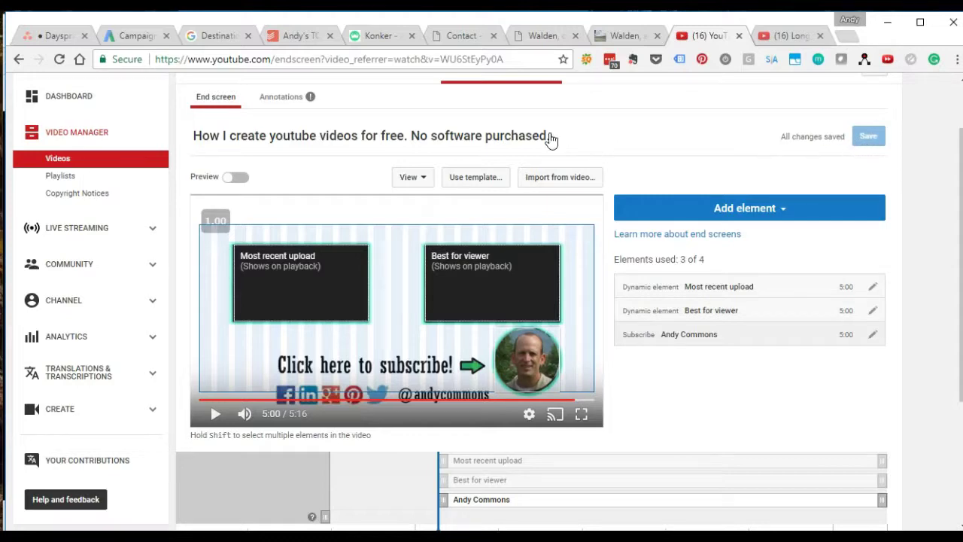
Return from the end screen editor to the watch page, pause playback and open the video's Info & Settings
{"action": "scroll", "coordinate": [783, 140], "scroll_direction": "up", "scroll_amount": 1}
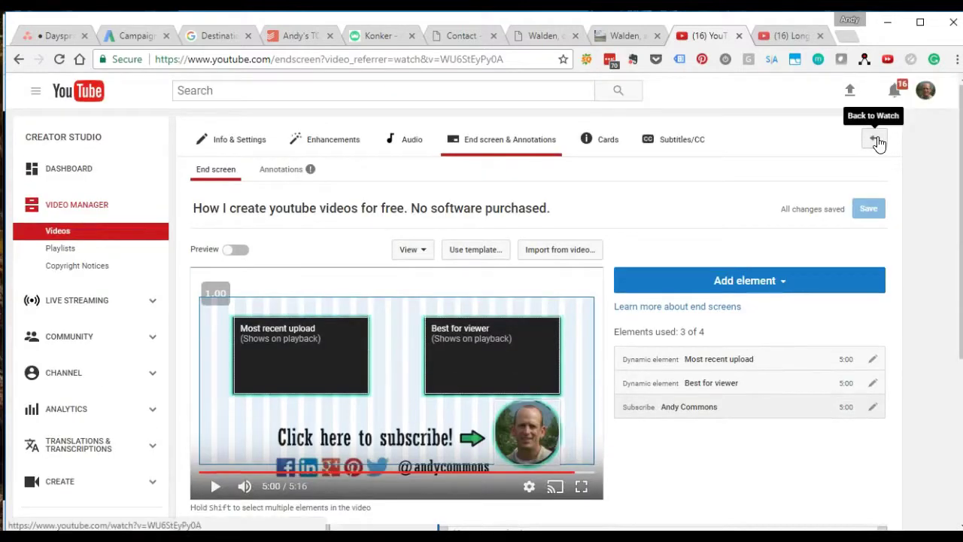
{"action": "left_click", "coordinate": [876, 140]}
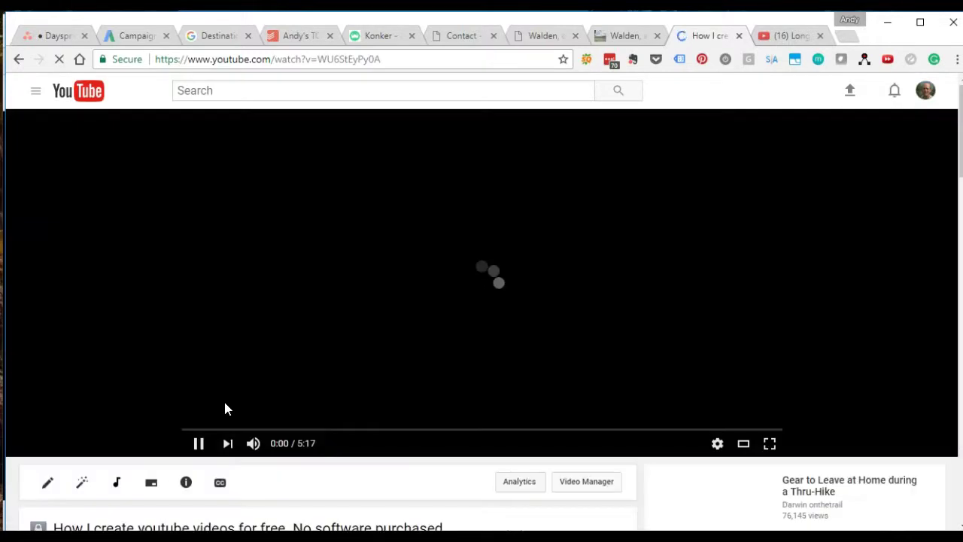
{"action": "left_click", "coordinate": [199, 444]}
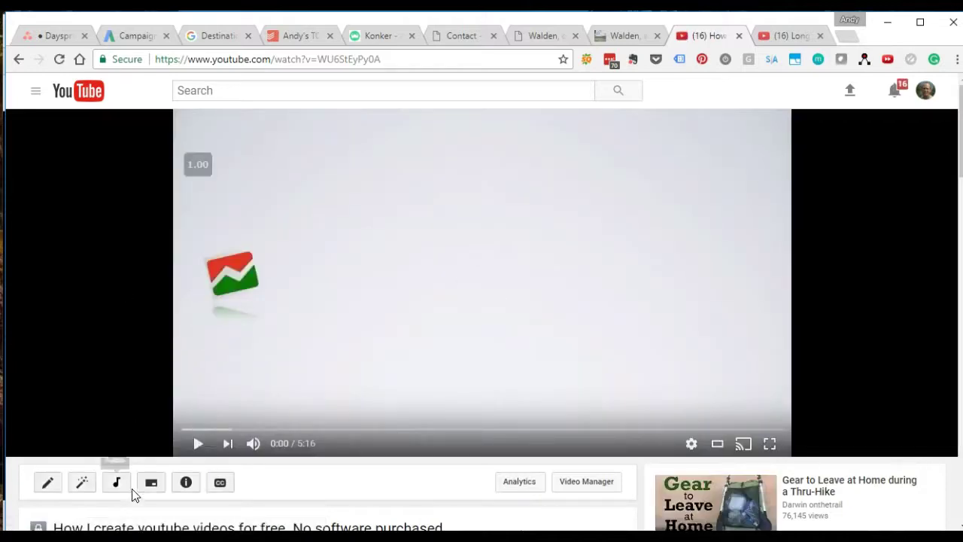
{"action": "left_click", "coordinate": [47, 484]}
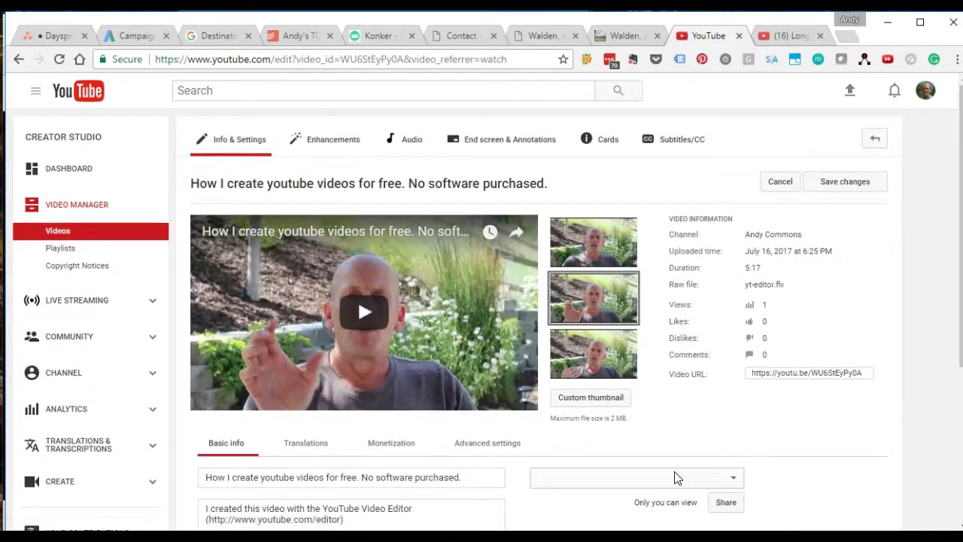
Review the video's privacy options and its basic info fields
{"action": "left_click", "coordinate": [638, 485]}
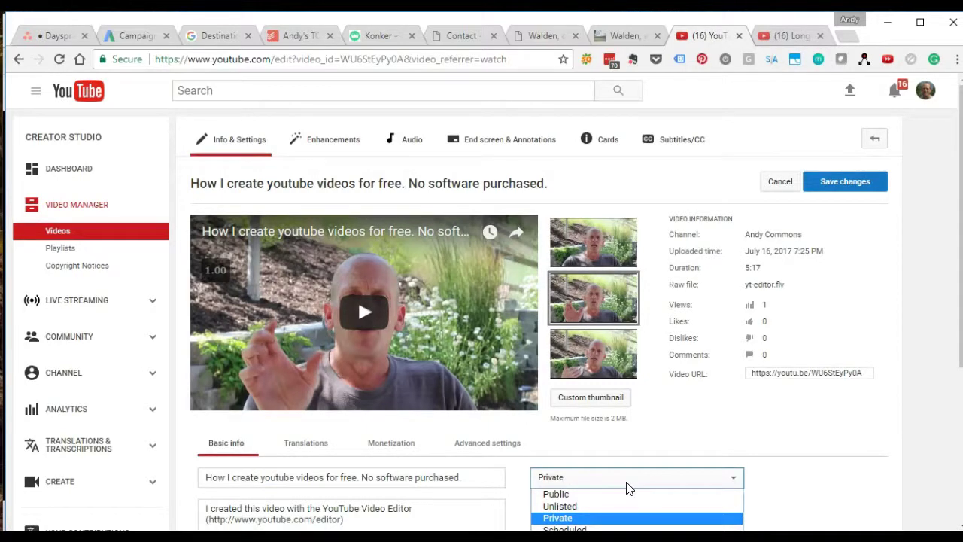
{"action": "left_click", "coordinate": [640, 454]}
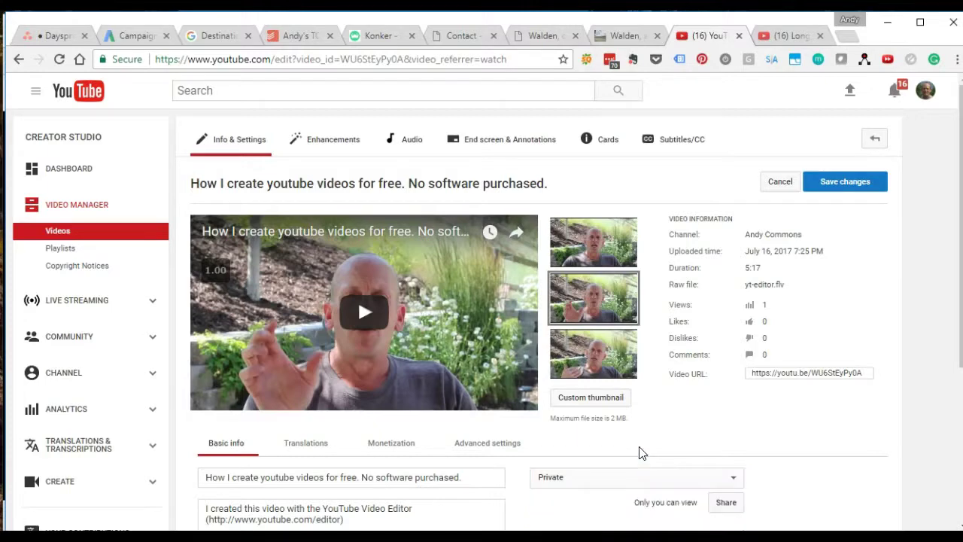
{"action": "scroll", "coordinate": [656, 441], "scroll_direction": "down", "scroll_amount": 1}
{"action": "scroll", "coordinate": [652, 441], "scroll_direction": "down", "scroll_amount": 2}
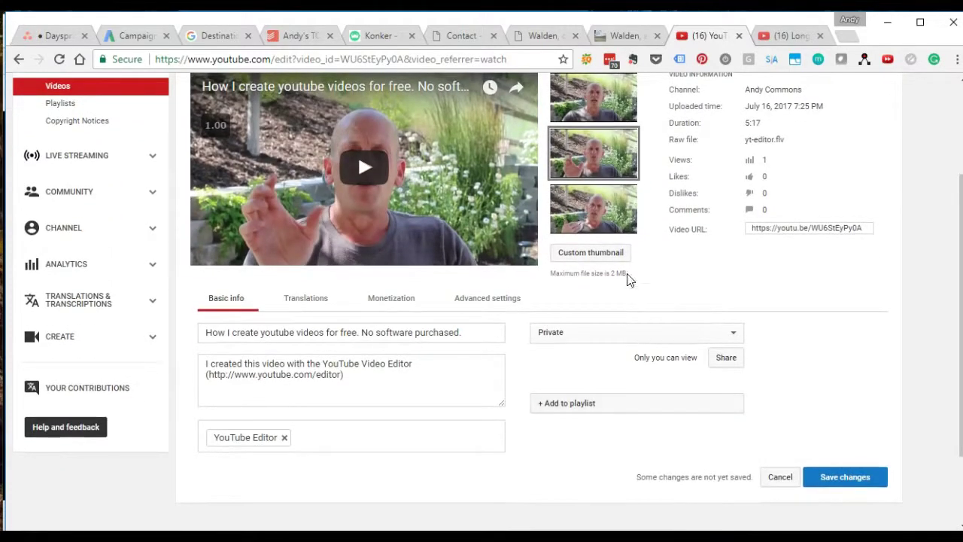
Browse Google Drive's 100DayVideoChallenge > TitleCards folder for a custom thumbnail, and leave without choosing a file
{"action": "scroll", "coordinate": [587, 218], "scroll_direction": "up", "scroll_amount": 2}
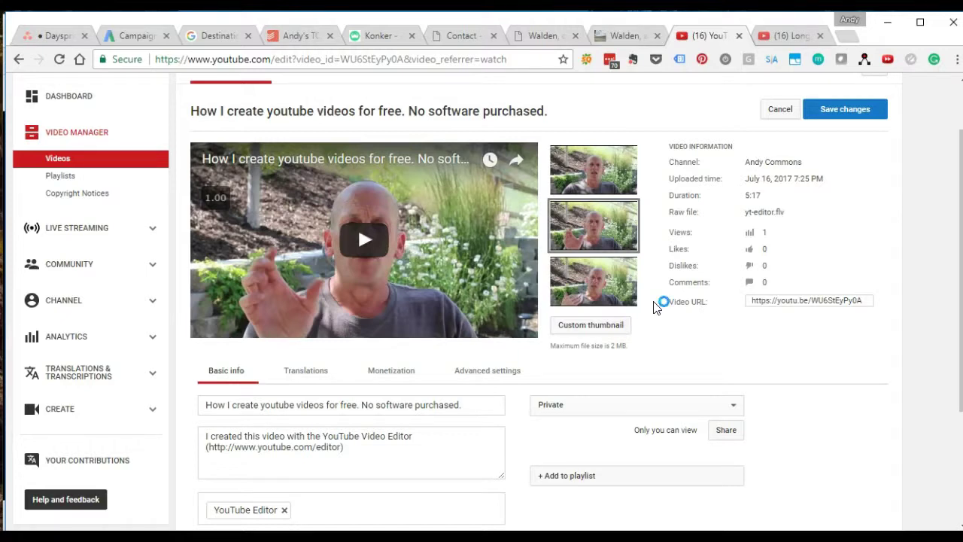
{"action": "left_click", "coordinate": [594, 327]}
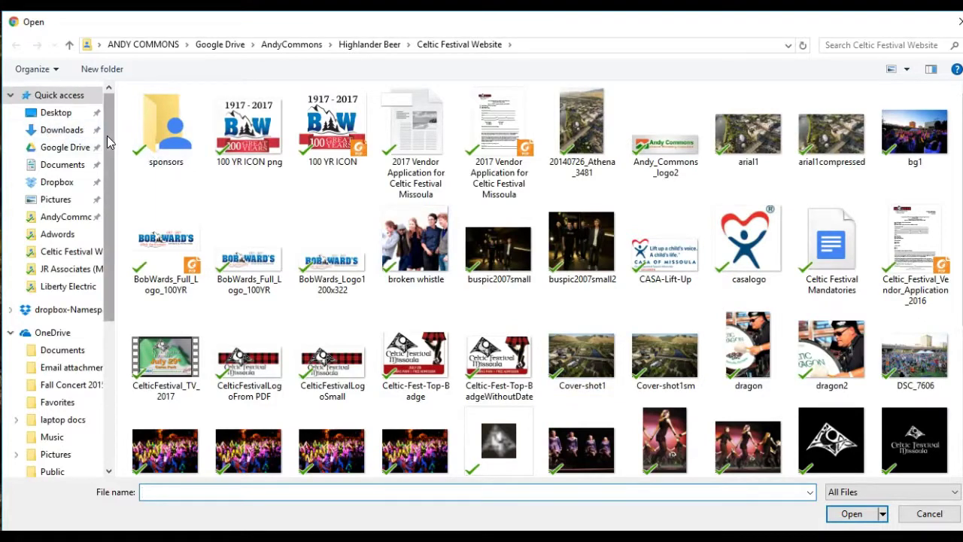
{"action": "left_click", "coordinate": [87, 147]}
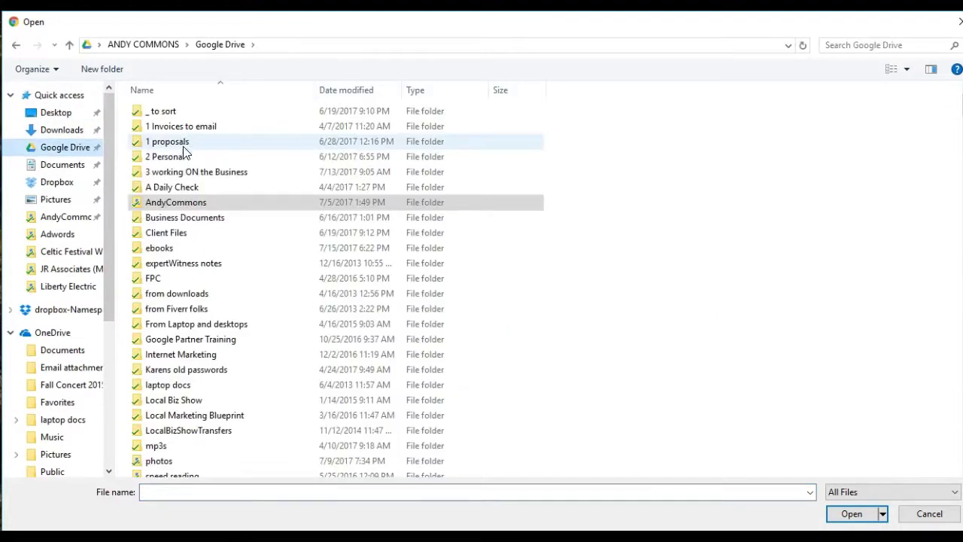
{"action": "double_click", "coordinate": [184, 171]}
{"action": "double_click", "coordinate": [167, 111]}
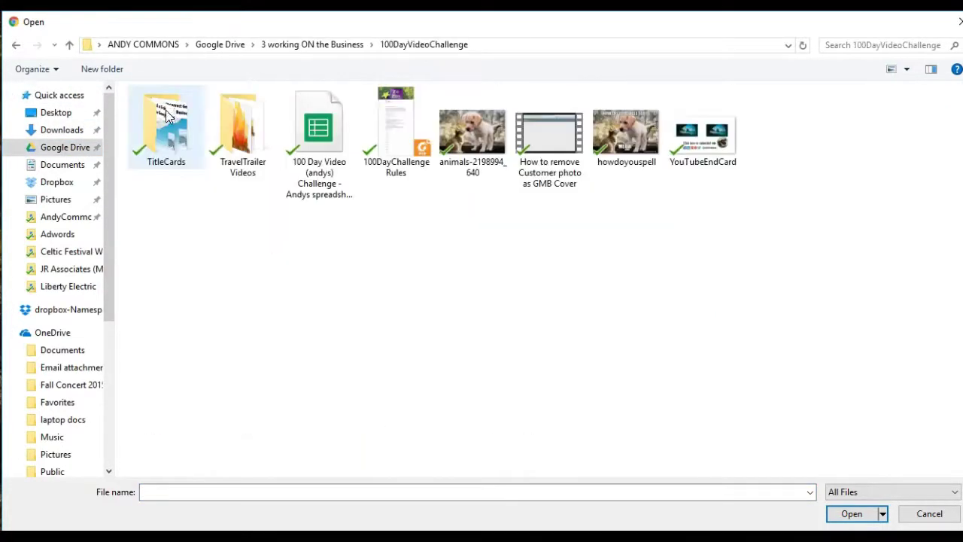
{"action": "double_click", "coordinate": [167, 113]}
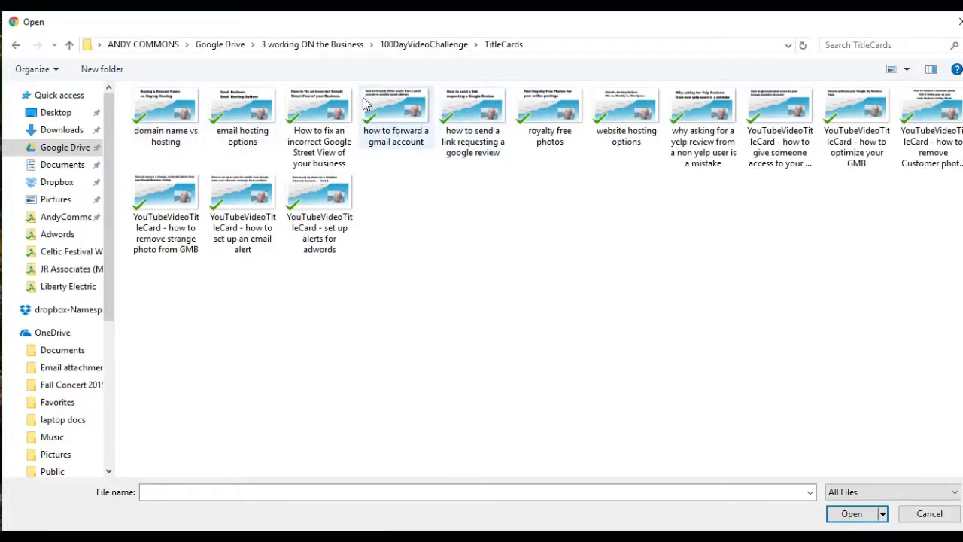
{"action": "left_click", "coordinate": [929, 513]}
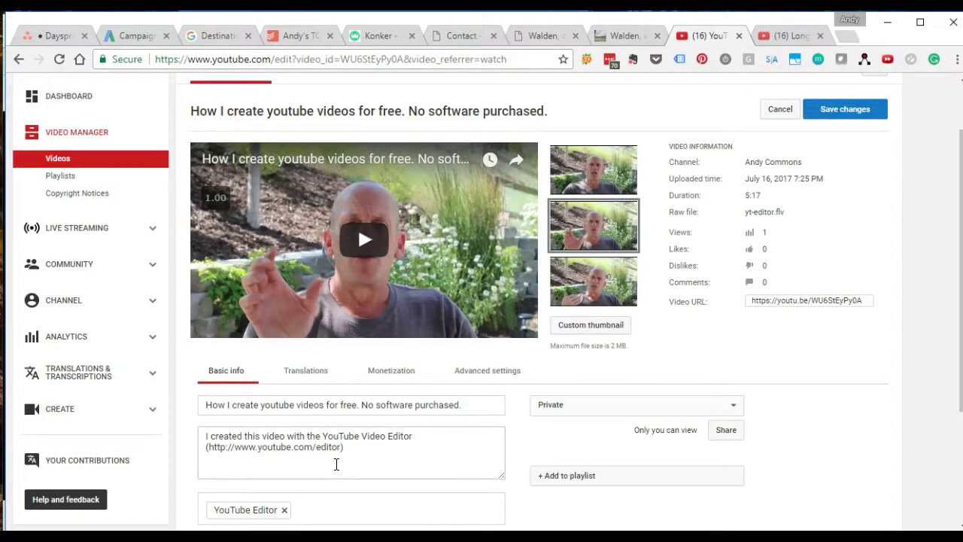
Replace the video's description with "Thanks for watching. Learn more at"
{"action": "scroll", "coordinate": [397, 456], "scroll_direction": "down", "scroll_amount": 1}
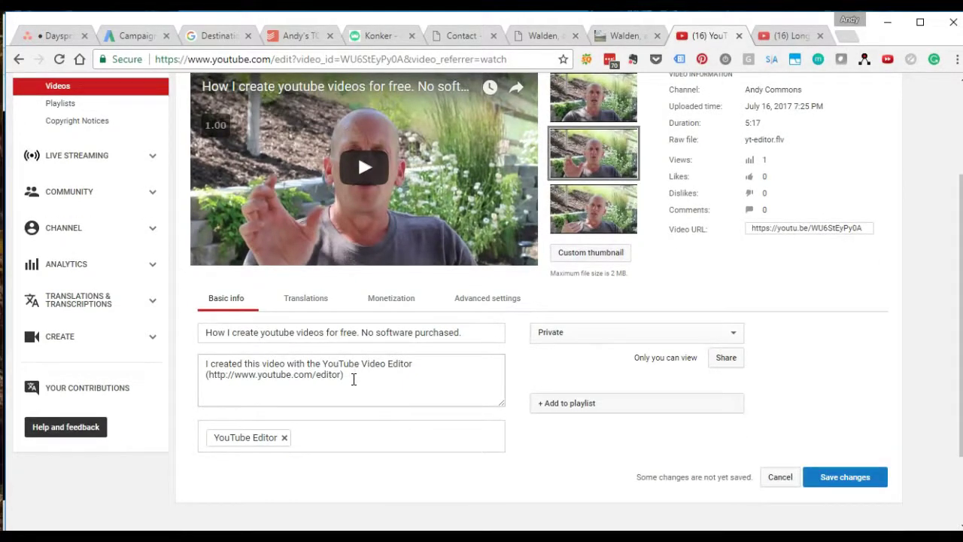
{"action": "left_click_drag", "start_coordinate": [234, 364], "coordinate": [189, 361]}
{"action": "left_click", "coordinate": [317, 376]}
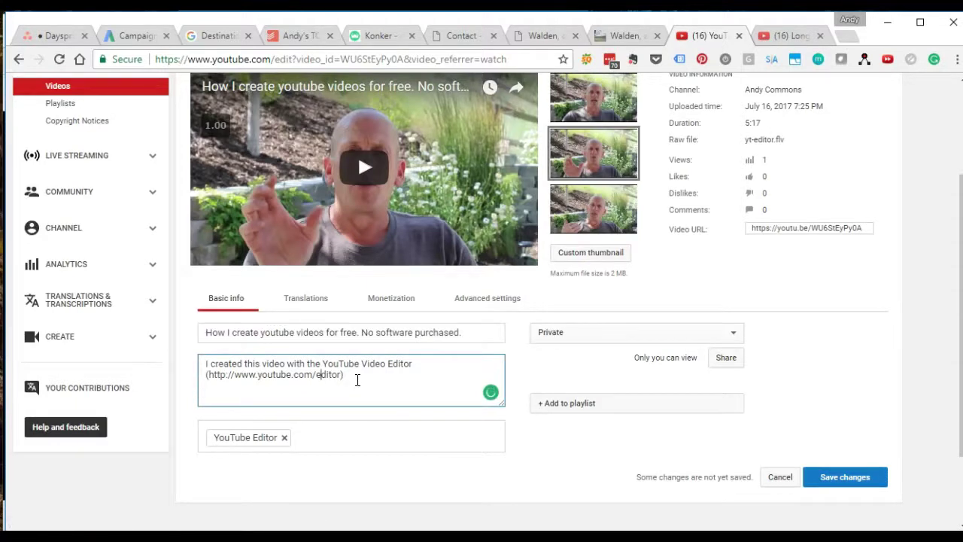
{"action": "left_click_drag", "start_coordinate": [356, 376], "coordinate": [202, 362]}
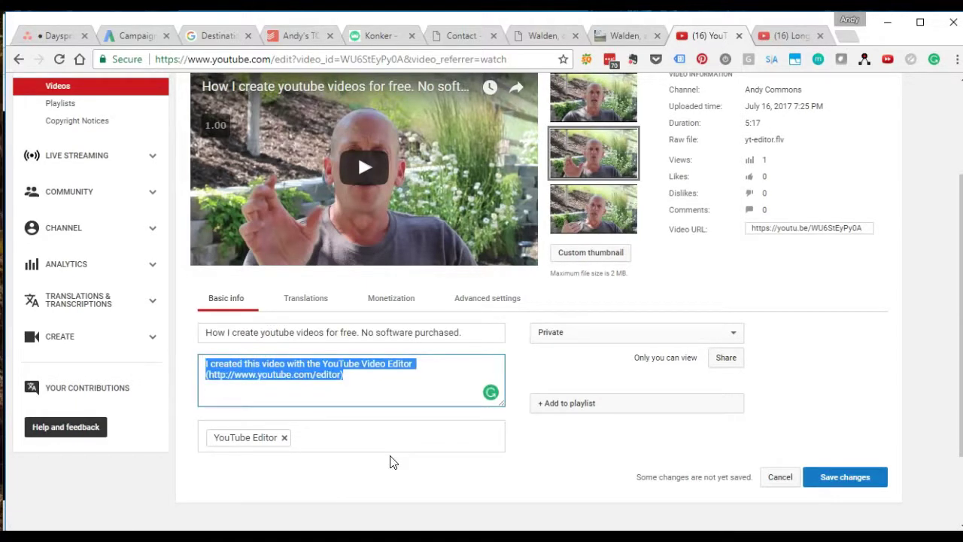
{"action": "type", "text": "Thanks "}
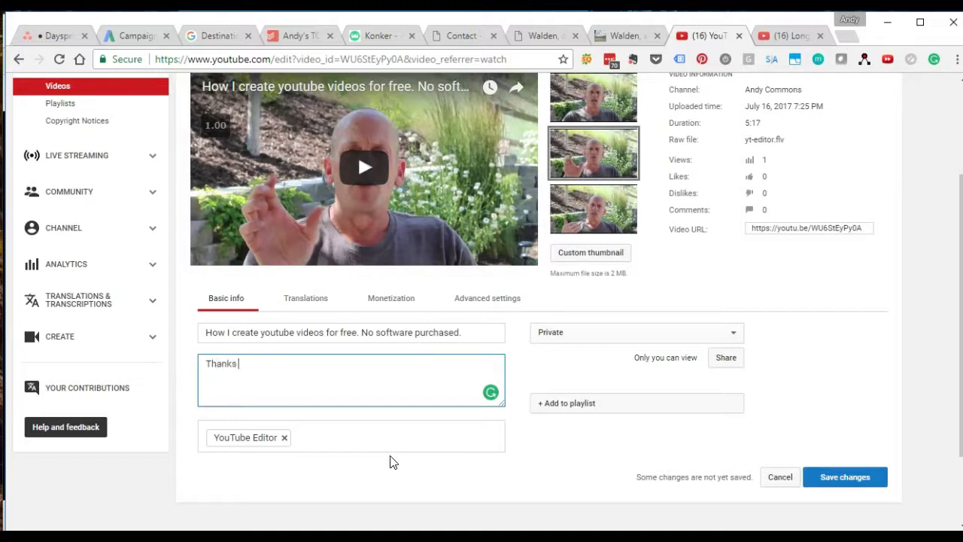
{"action": "type", "text": "for watching. Fe"}
{"action": "key", "text": "BackSpace"}
{"action": "key", "text": "BackSpace"}
{"action": "type", "text": "Learn"}
{"action": "key", "text": "BackSpace"}
{"action": "type", "text": "rn more at"}
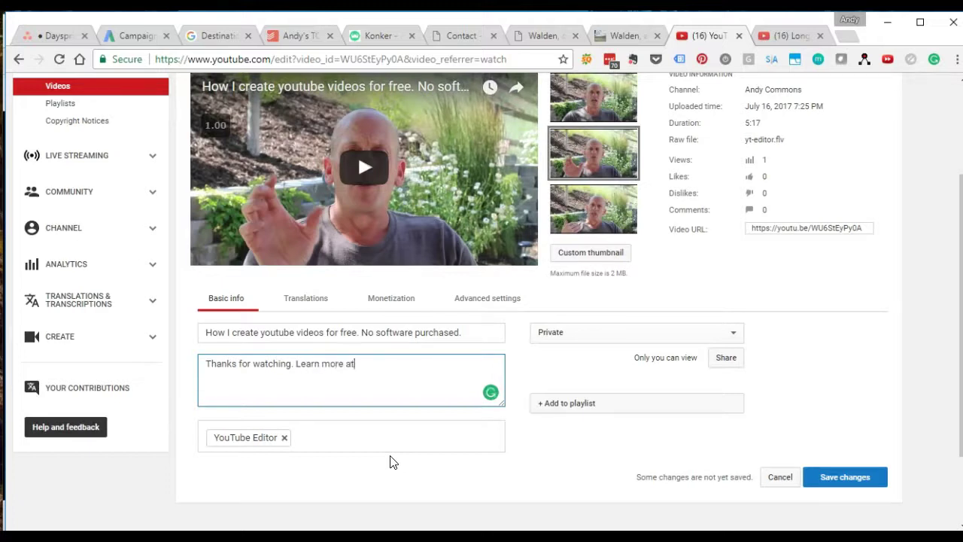
{"action": "type", "text": " http://andy"}
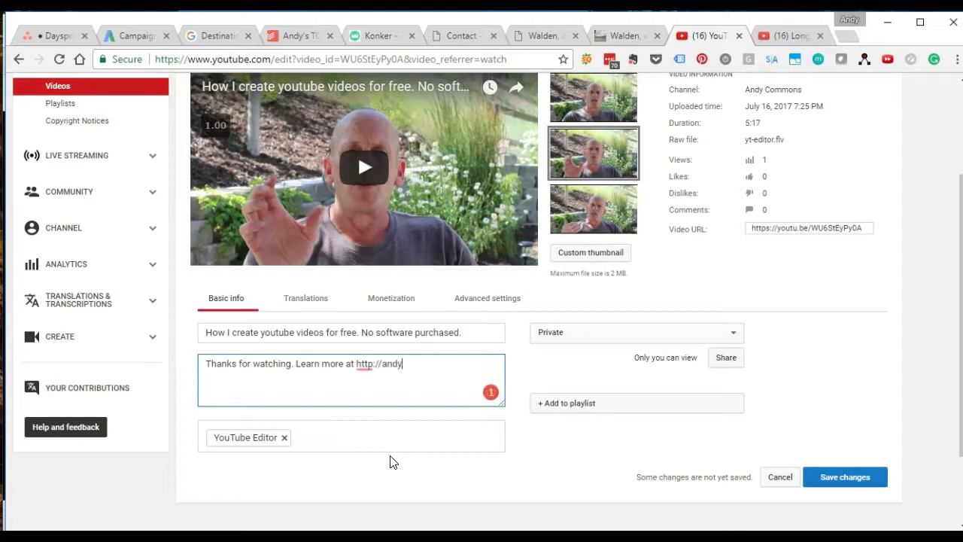
{"action": "key", "text": "BackSpace"}
{"action": "key", "text": "BackSpace"}
{"action": "key", "text": "BackSpace"}
{"action": "key", "text": "BackSpace"}
{"action": "type", "text": "www.andycommons.com"}
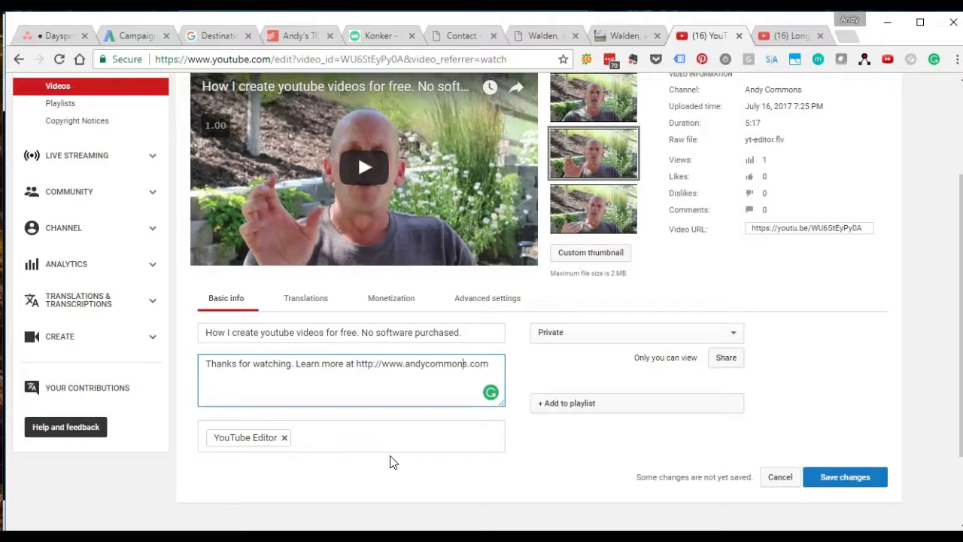
{"action": "key", "text": "Right"}
{"action": "key", "text": "Right"}
{"action": "key", "text": "Right"}
{"action": "key", "text": "Right"}
{"action": "key", "text": "Right"}
{"action": "key", "text": "End"}
{"action": "key", "text": "Return"}
Remove and re-enter the tag "YouTube Editor", and add the tag "How to create youtube videos"
{"action": "left_click", "coordinate": [285, 438]}
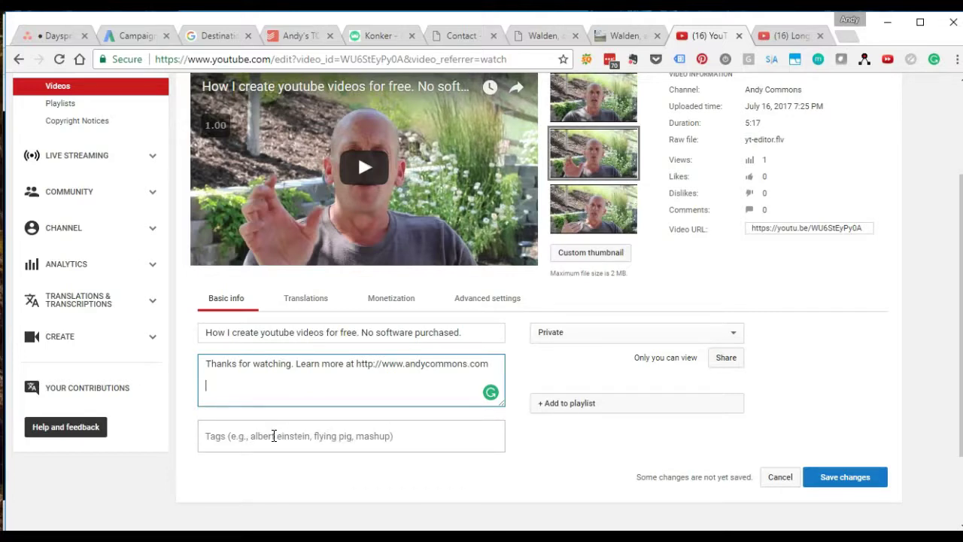
{"action": "left_click", "coordinate": [274, 435]}
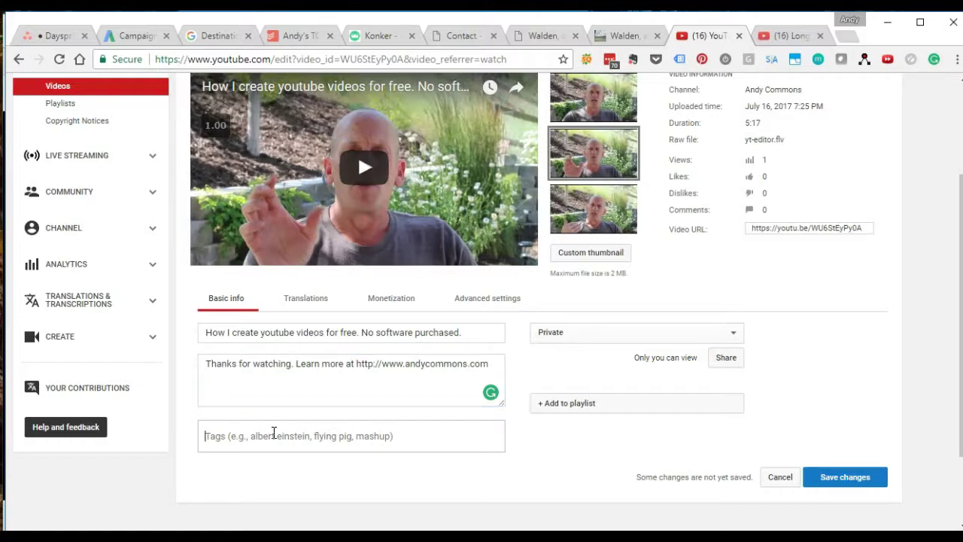
{"action": "type", "text": "You"}
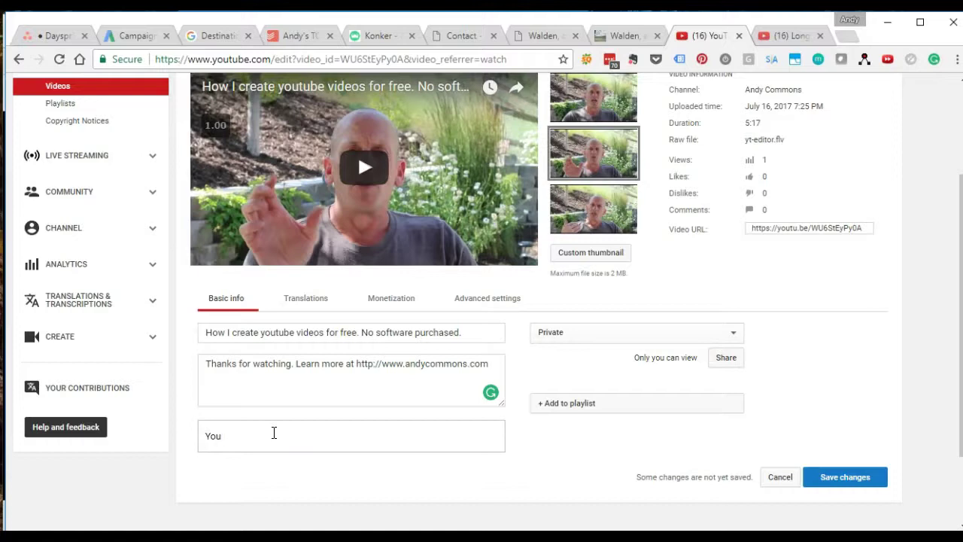
{"action": "type", "text": " Tube Editor"}
{"action": "key", "text": "Return"}
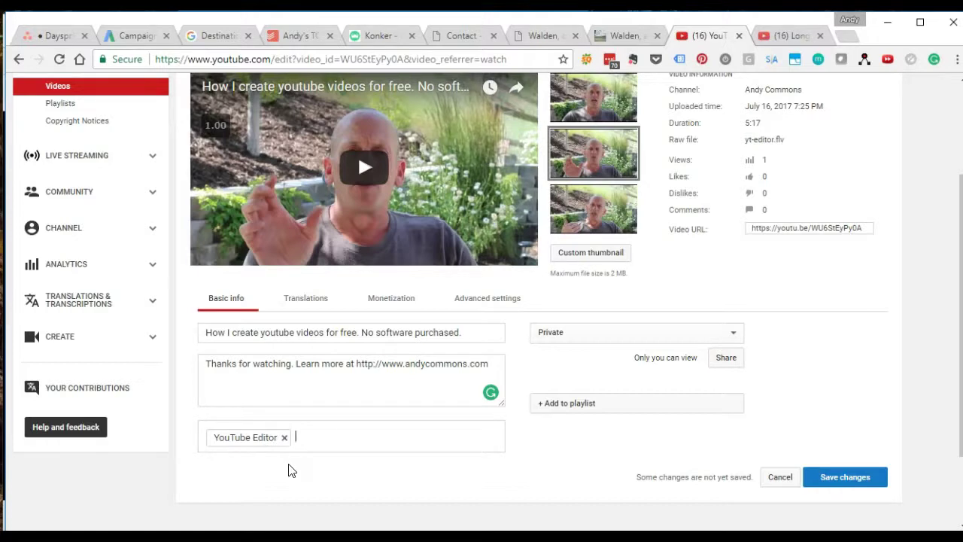
{"action": "type", "text": "How to  create youtube vie"}
{"action": "type", "text": "eos"}
{"action": "key", "text": "Return"}
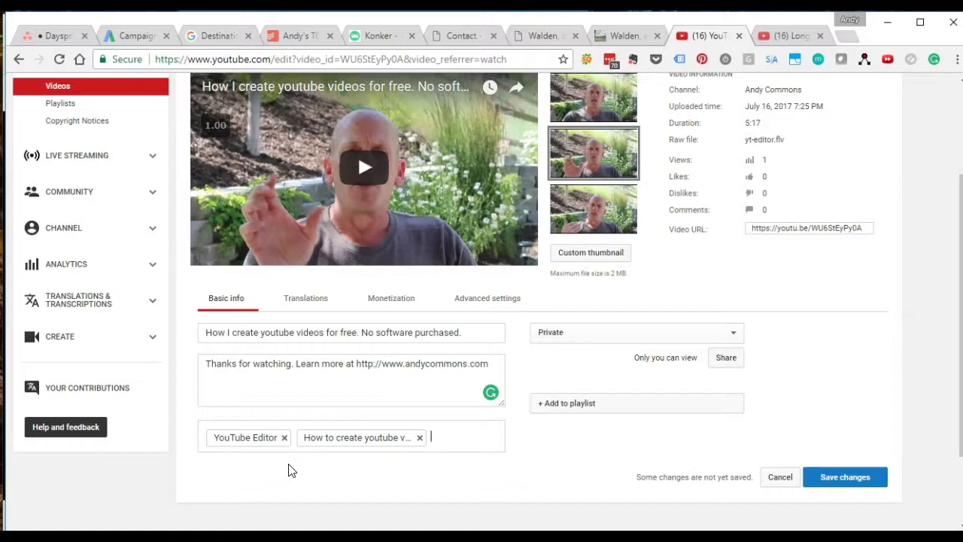
Set the video's privacy to Public and copy its title into the share message
{"action": "left_click", "coordinate": [569, 337]}
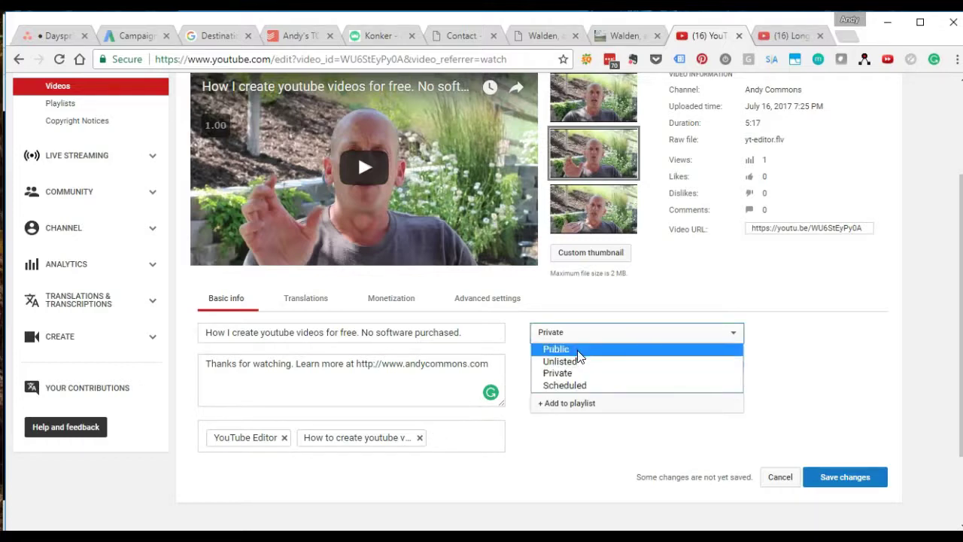
{"action": "left_click", "coordinate": [576, 350]}
{"action": "left_click", "coordinate": [465, 332]}
{"action": "left_click_drag", "start_coordinate": [465, 332], "coordinate": [206, 317]}
{"action": "key", "text": "ctrl+c"}
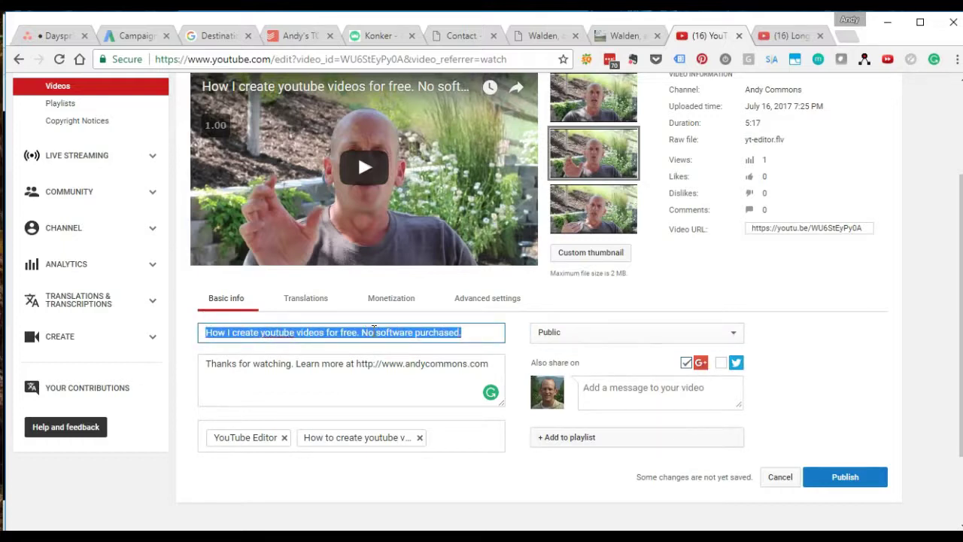
{"action": "left_click", "coordinate": [635, 402]}
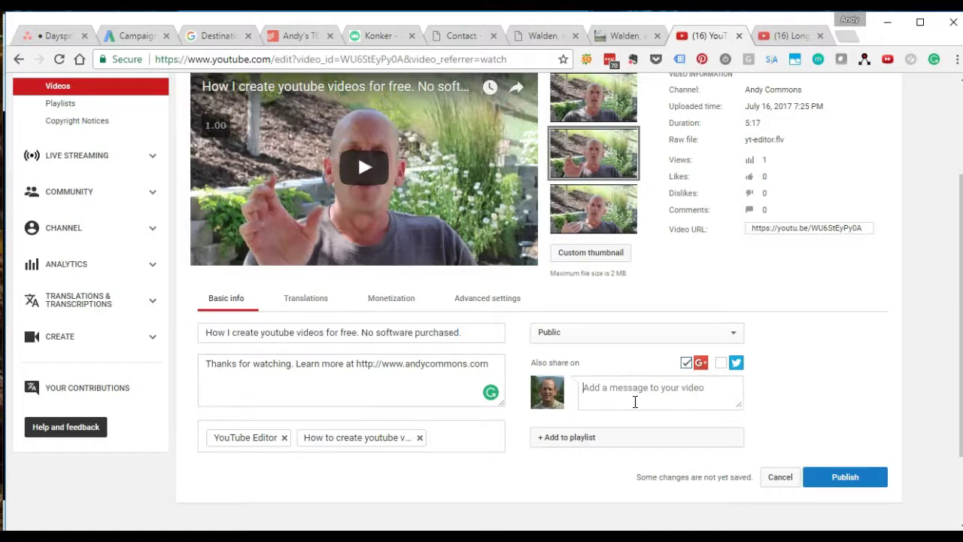
{"action": "key", "text": "ctrl+v"}
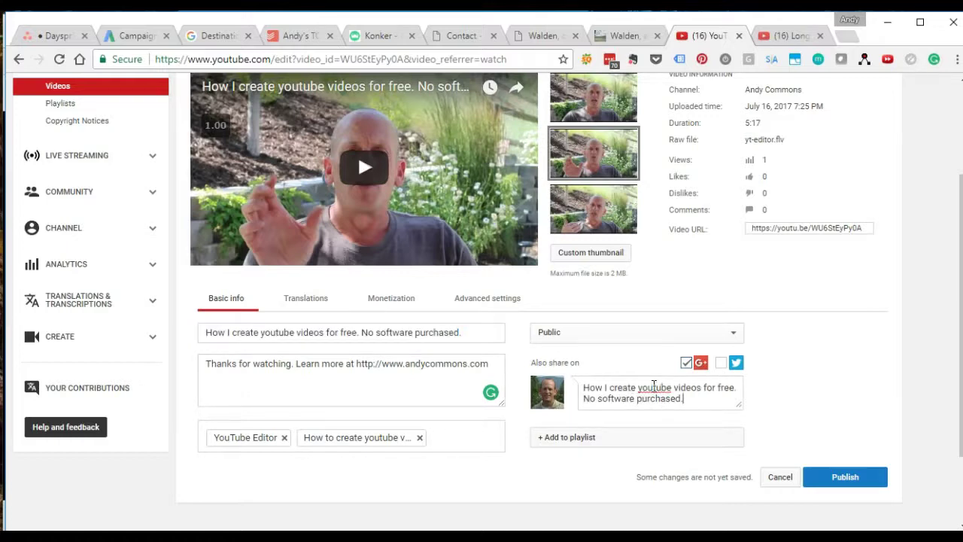
Correct "youtube" to "You Tube" in the share message
{"action": "left_click", "coordinate": [653, 388]}
{"action": "left_click_drag", "start_coordinate": [642, 388], "coordinate": [637, 388]}
{"action": "left_click", "coordinate": [657, 385]}
{"action": "key", "text": "BackSpace"}
{"action": "key", "text": "BackSpace"}
{"action": "key", "text": "BackSpace"}
{"action": "key", "text": "BackSpace"}
{"action": "key", "text": "BackSpace"}
{"action": "type", "text": "YouT"}
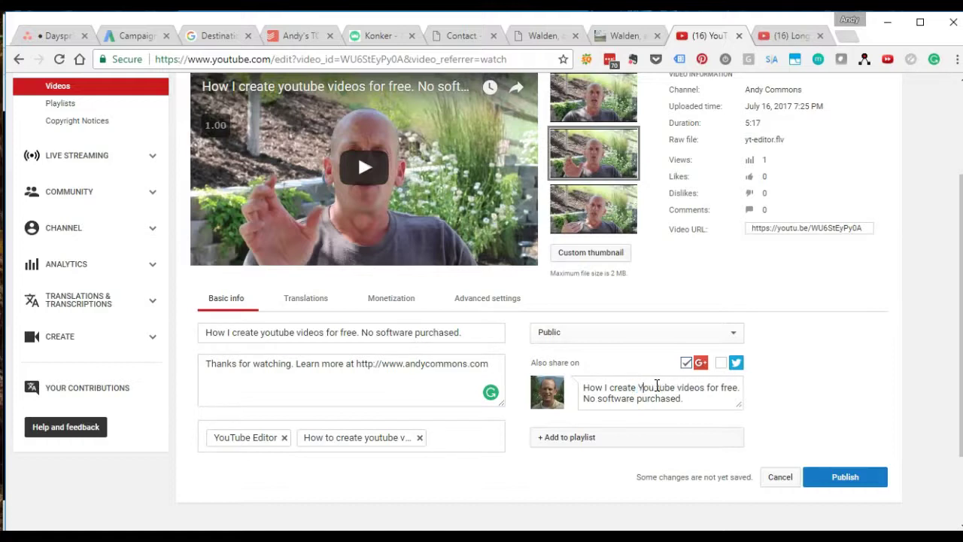
{"action": "left_click", "coordinate": [657, 385]}
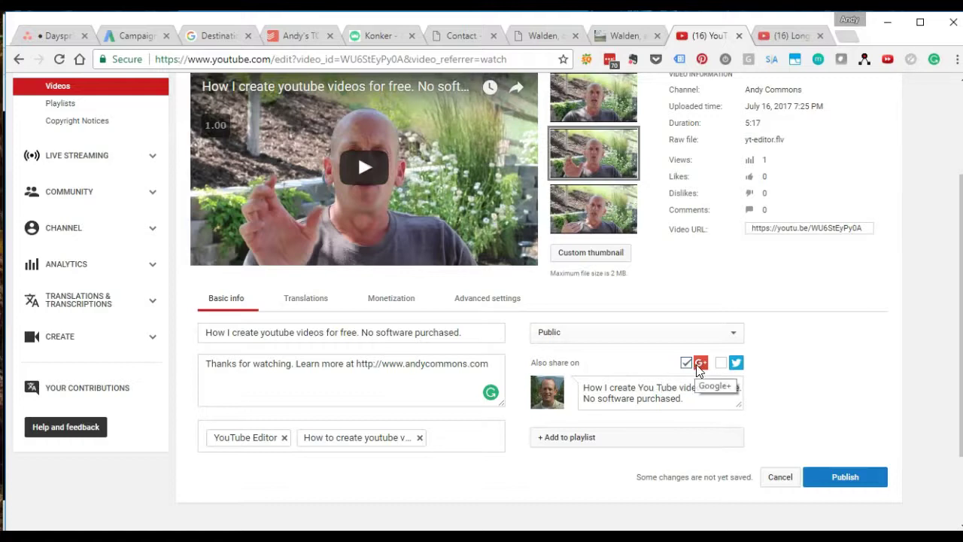
Select the video URL and publish the video
{"action": "left_click", "coordinate": [833, 230]}
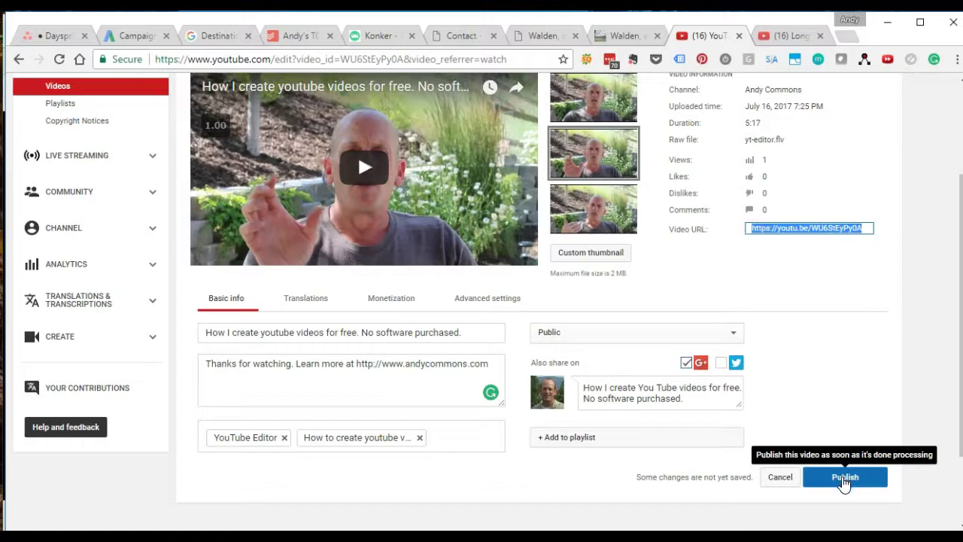
{"action": "left_click", "coordinate": [845, 480]}
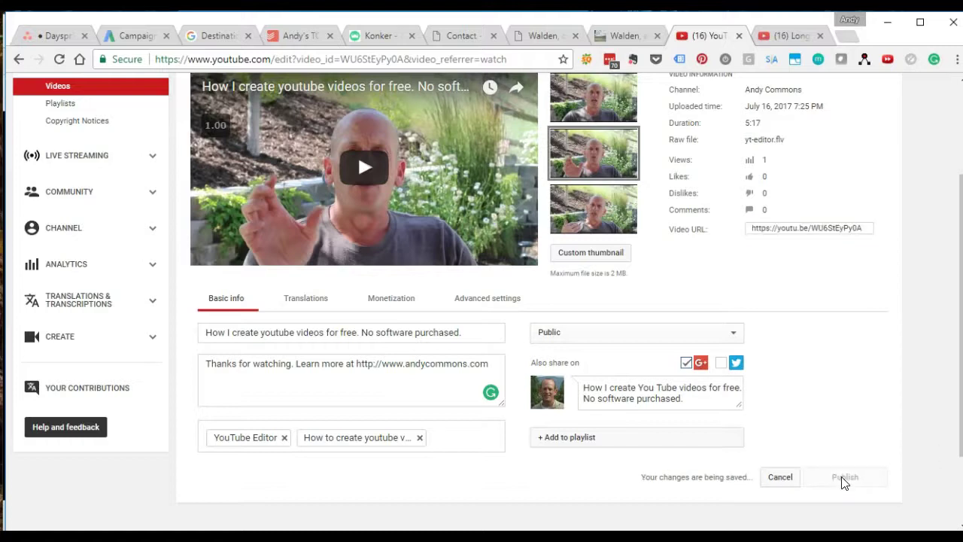